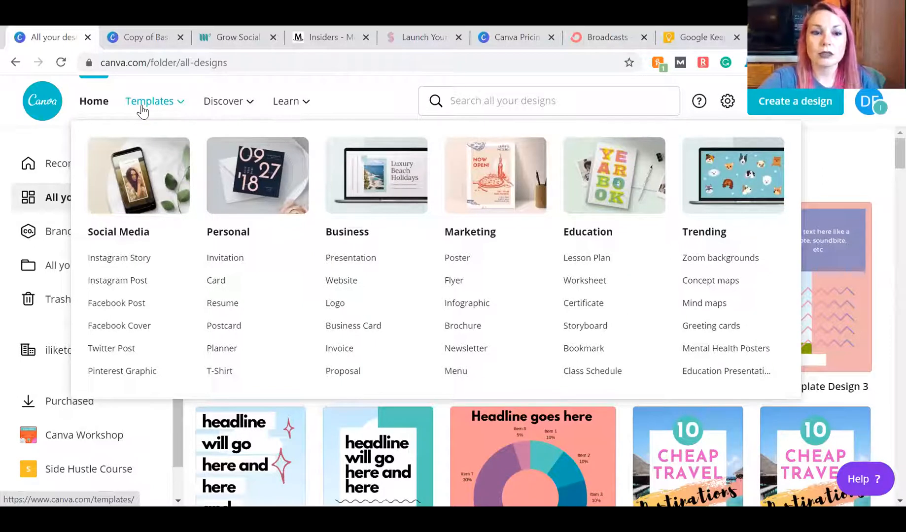
Open the Basic Instagram Template design for editing and dismiss the Rakuten cash back offer.
mouse_move(246, 115)
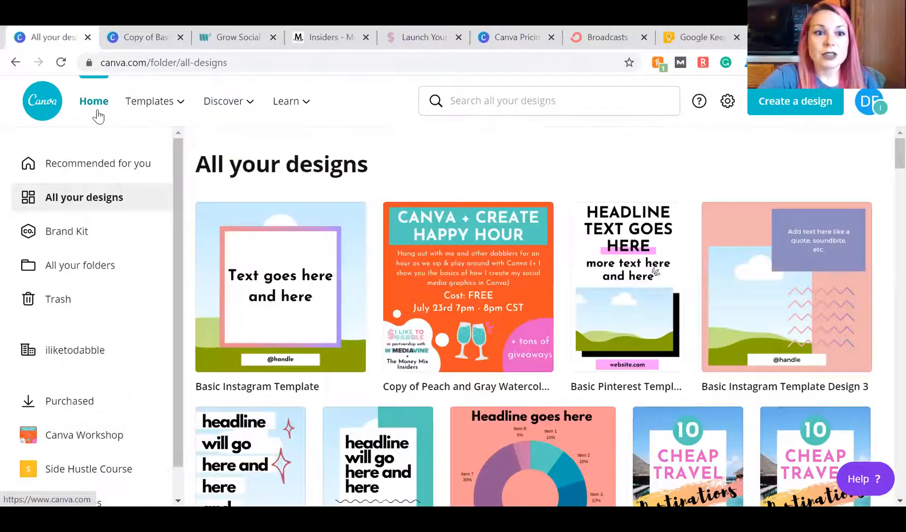
mouse_move(156, 116)
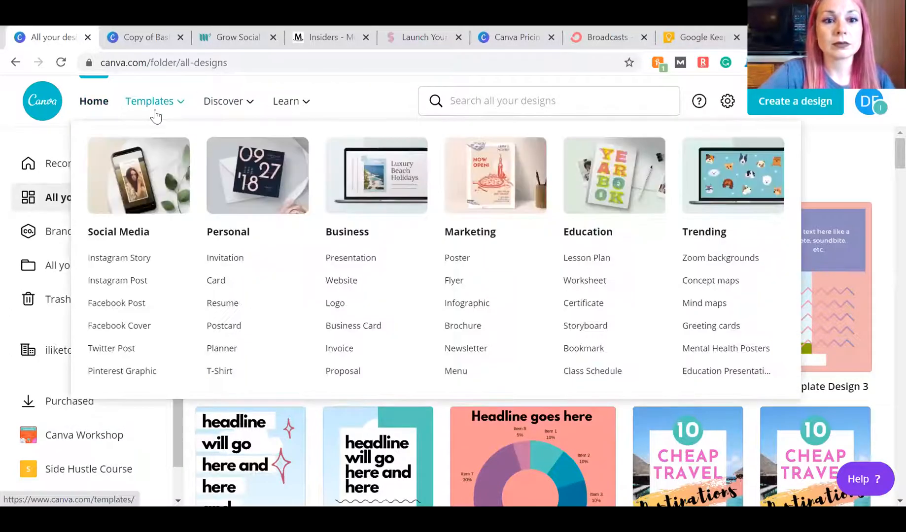
left_click(266, 244)
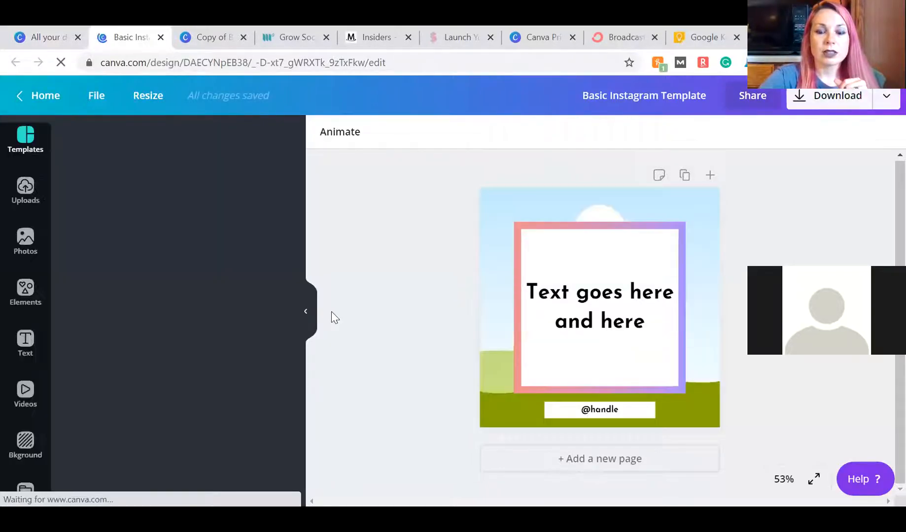
left_click(9, 28)
left_click(299, 263)
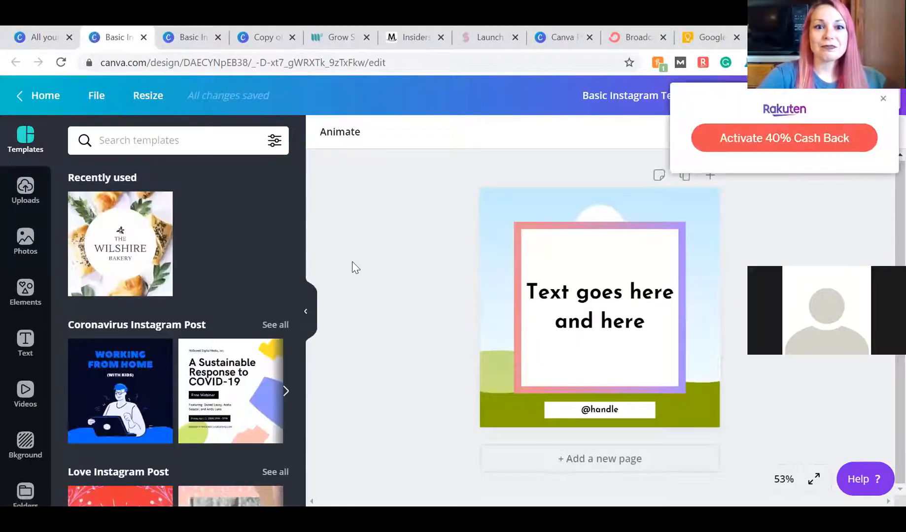
left_click(882, 98)
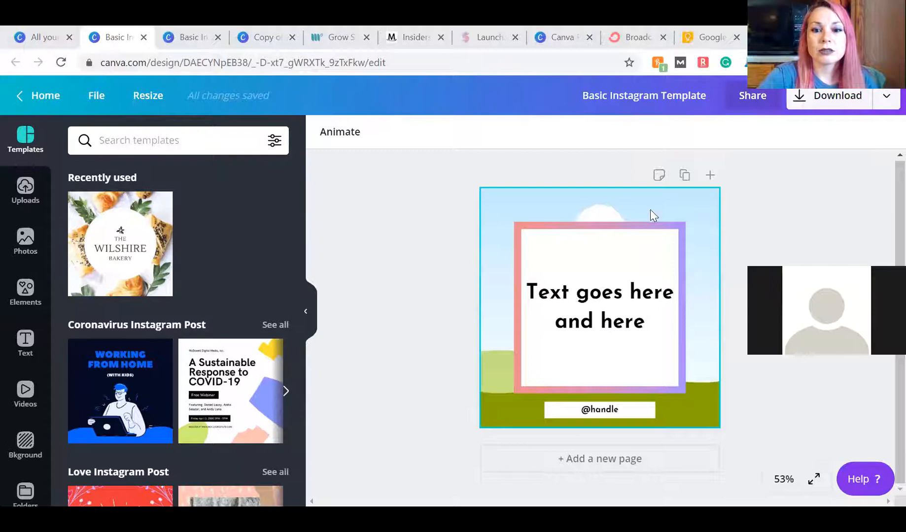
Delete all elements from the Basic Instagram Template page and collapse the side panel to leave a blank canvas.
left_click(193, 38)
left_click(111, 35)
key("ctrl+a")
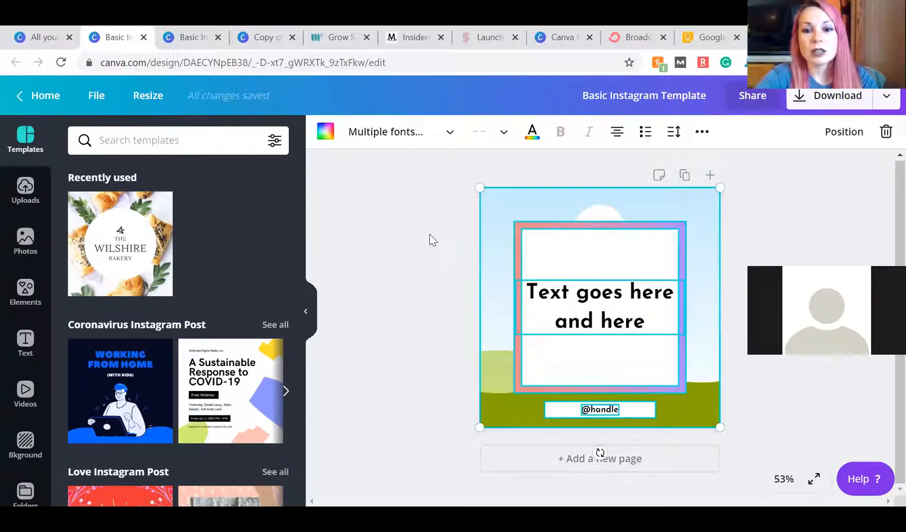
key("Delete")
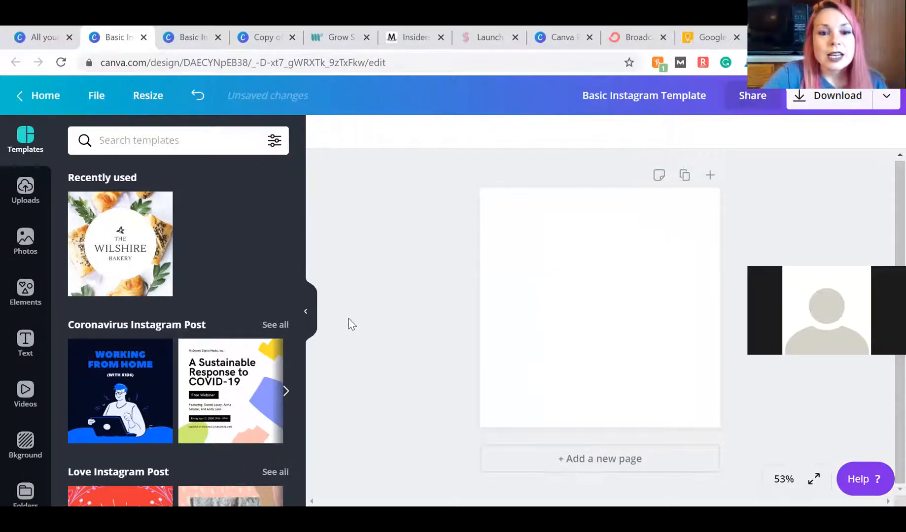
scroll(302, 321, "down", 5)
left_click(304, 318)
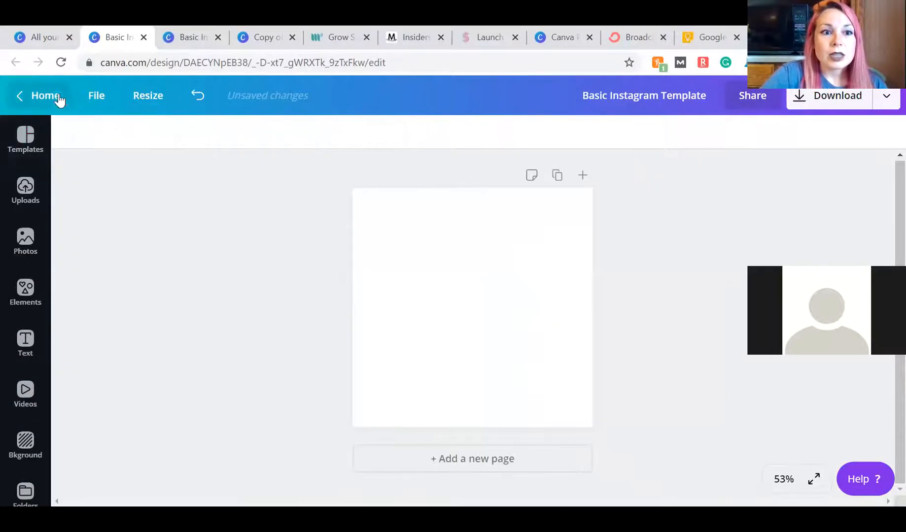
Create a blank Instagram Post from the recommended design types, then close it and return to the emptied Basic Instagram Template.
left_click(23, 32)
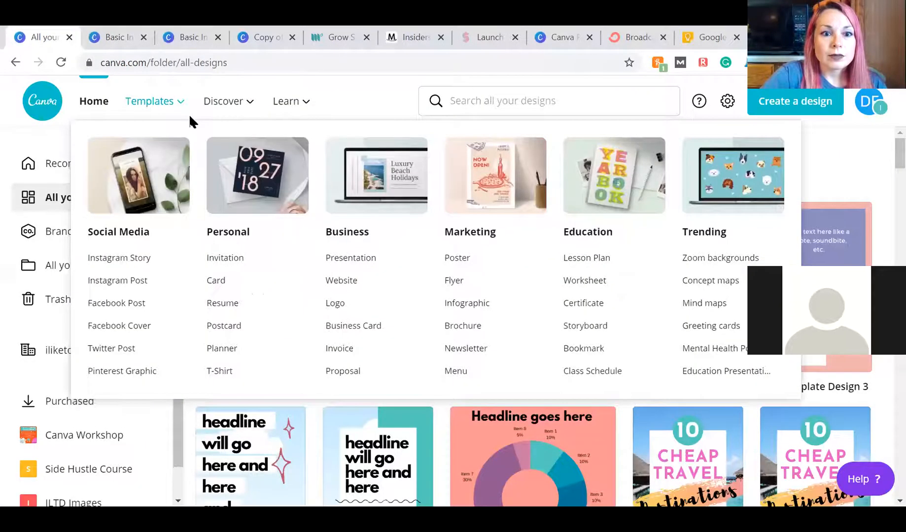
left_click(54, 167)
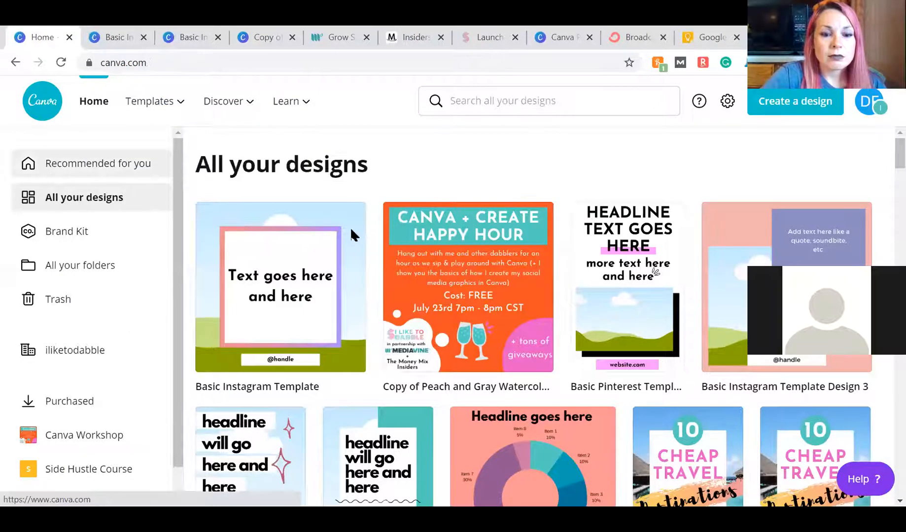
scroll(352, 237, "down", 5)
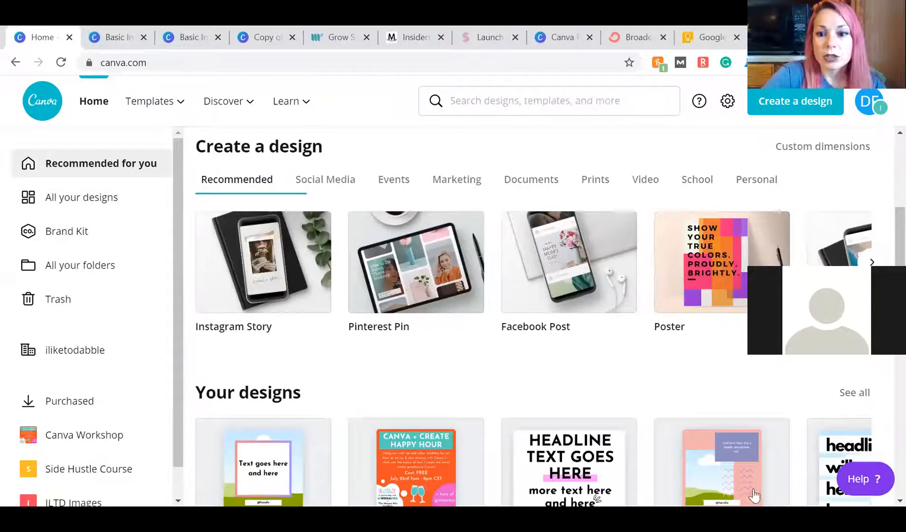
left_click(872, 262)
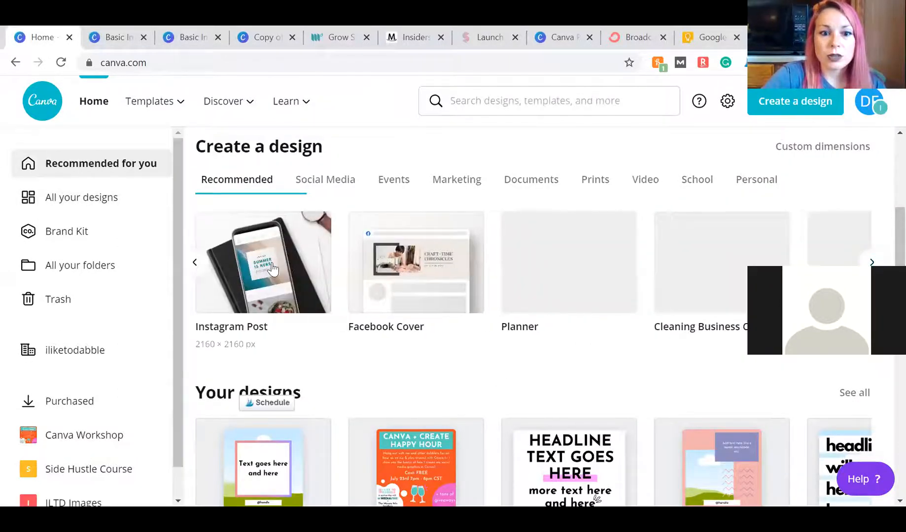
left_click(274, 262)
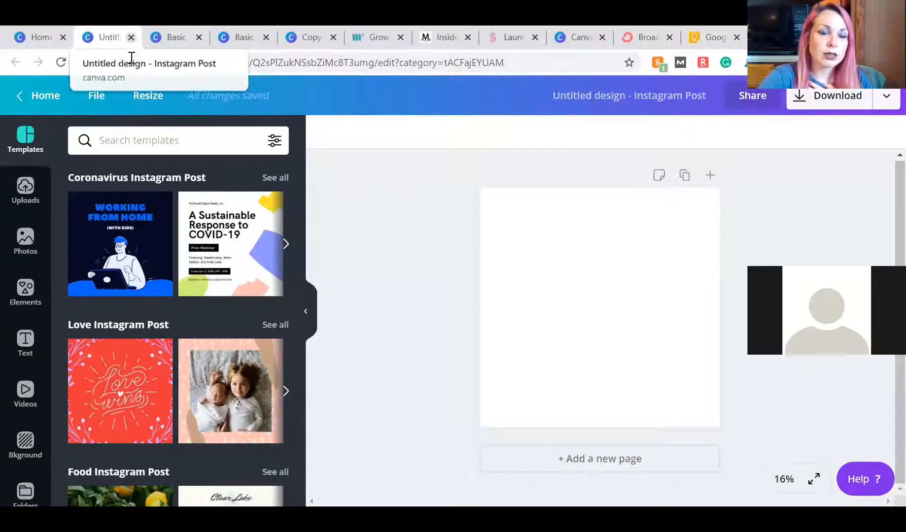
middle_click(108, 27)
left_click(108, 27)
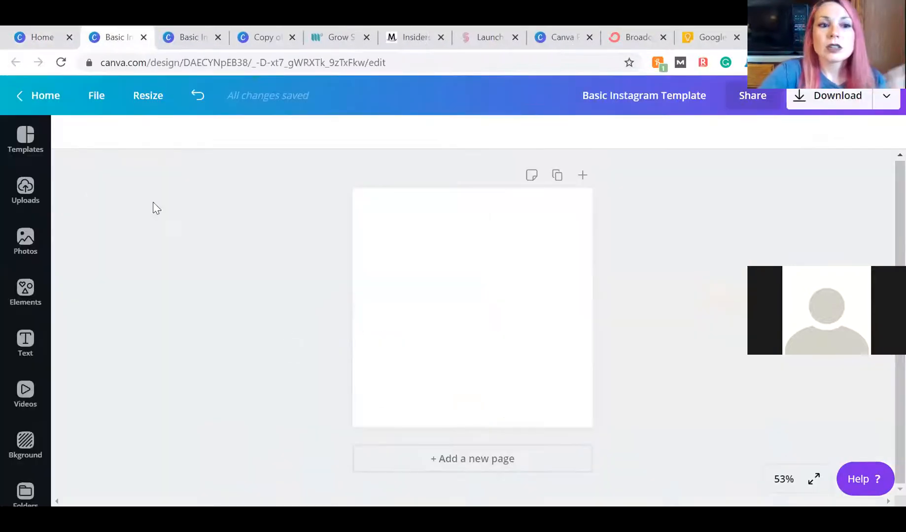
Add the single-image grid to the blank page as a full-page background placeholder.
left_click(32, 308)
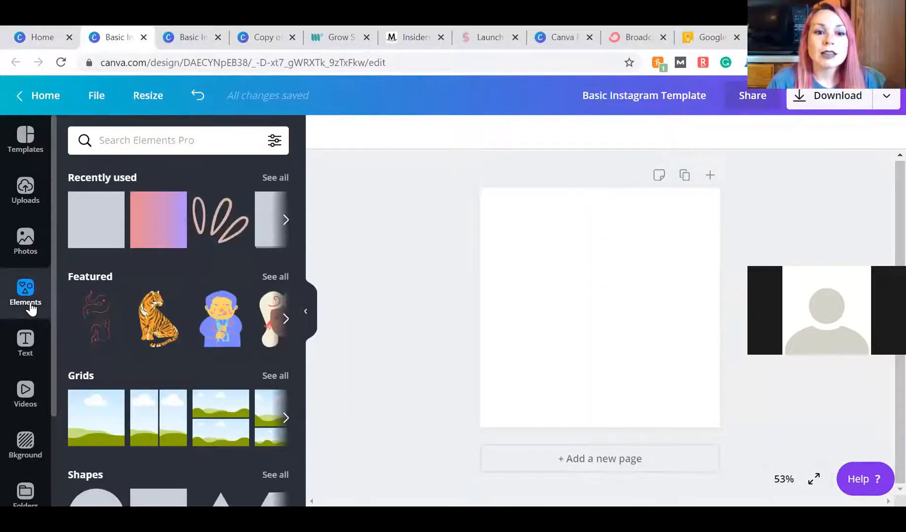
left_click(86, 414)
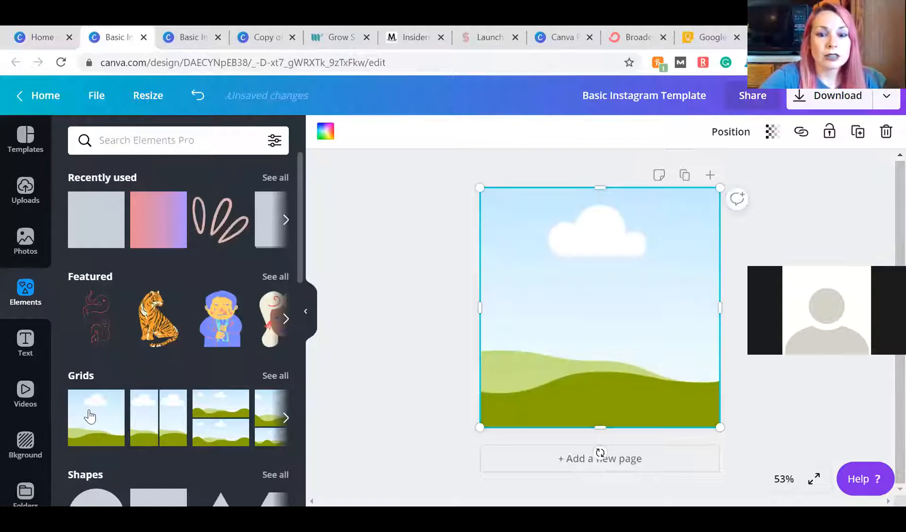
left_click(444, 378)
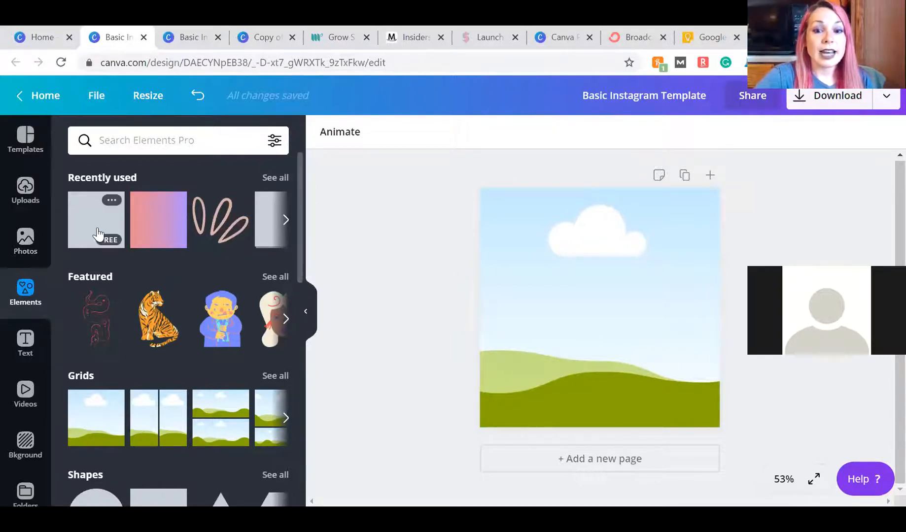
Add the recently used coral-to-purple gradient square and enlarge it, centred on the page with an even margin of background around it.
left_click(151, 226)
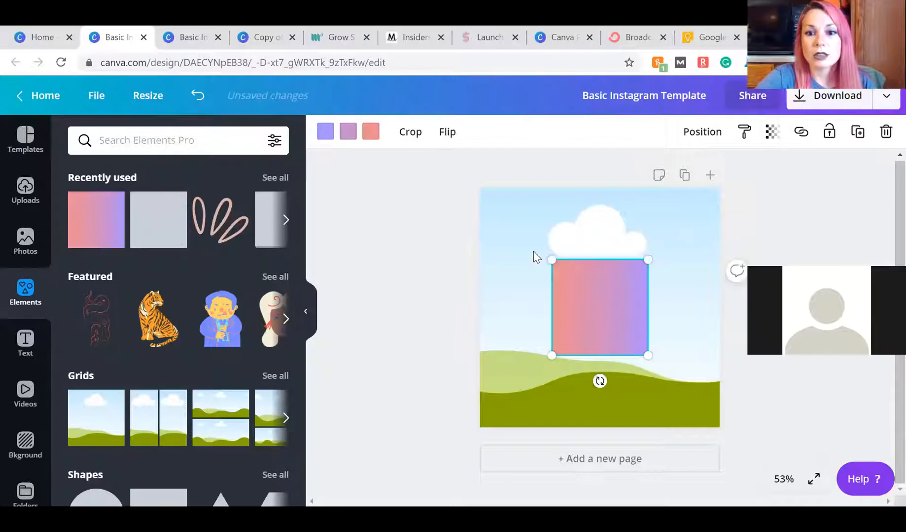
left_click_drag(548, 256, 499, 207)
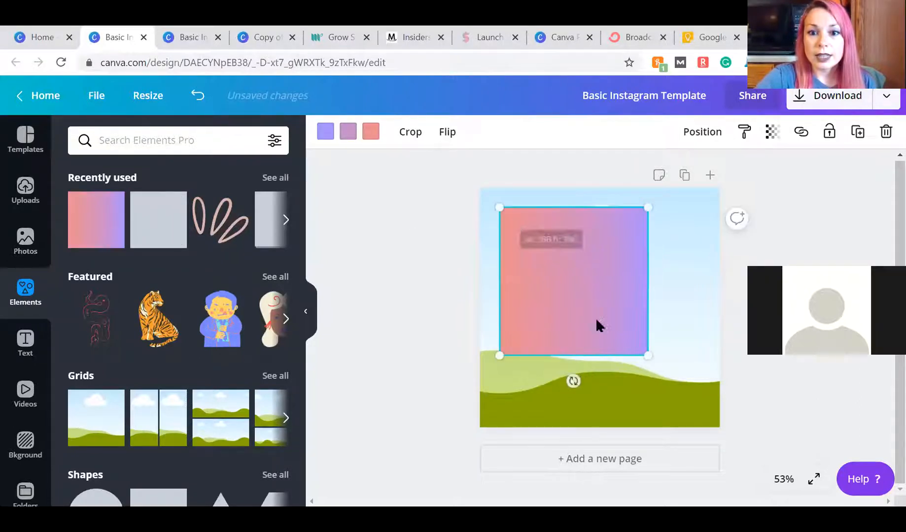
left_click_drag(648, 356, 684, 392)
mouse_move(608, 315)
left_mouse_down()
mouse_move(634, 297)
mouse_move(615, 330)
left_mouse_up()
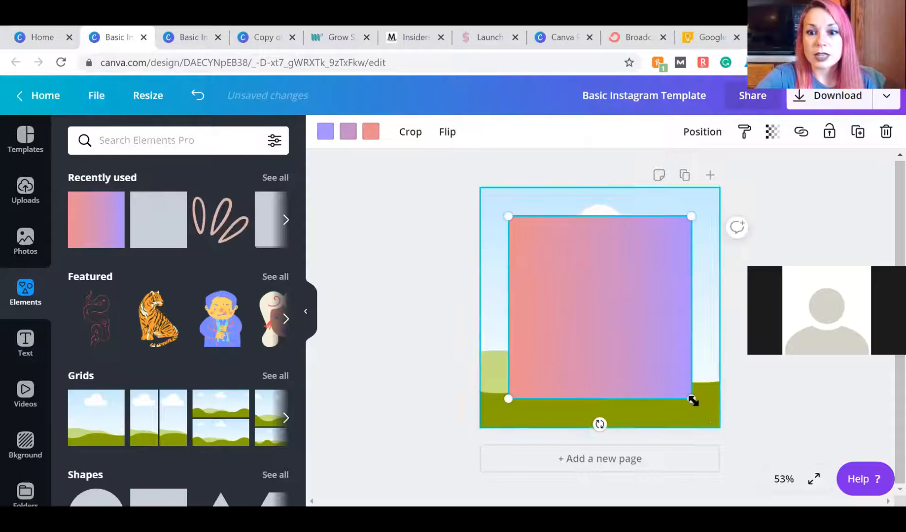
left_click_drag(692, 398, 673, 380)
mouse_move(578, 301)
left_mouse_down()
mouse_move(596, 300)
mouse_move(587, 299)
left_mouse_up()
left_click_drag(518, 381, 509, 389)
left_click_drag(590, 323, 577, 348)
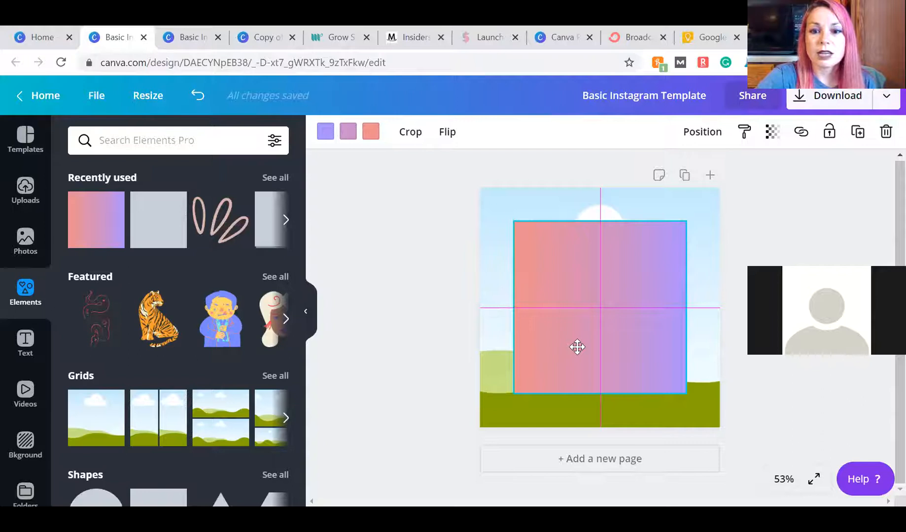
mouse_move(578, 348)
left_mouse_down()
mouse_move(554, 327)
mouse_move(592, 370)
mouse_move(554, 362)
mouse_move(606, 323)
mouse_move(578, 323)
mouse_move(577, 348)
left_mouse_up()
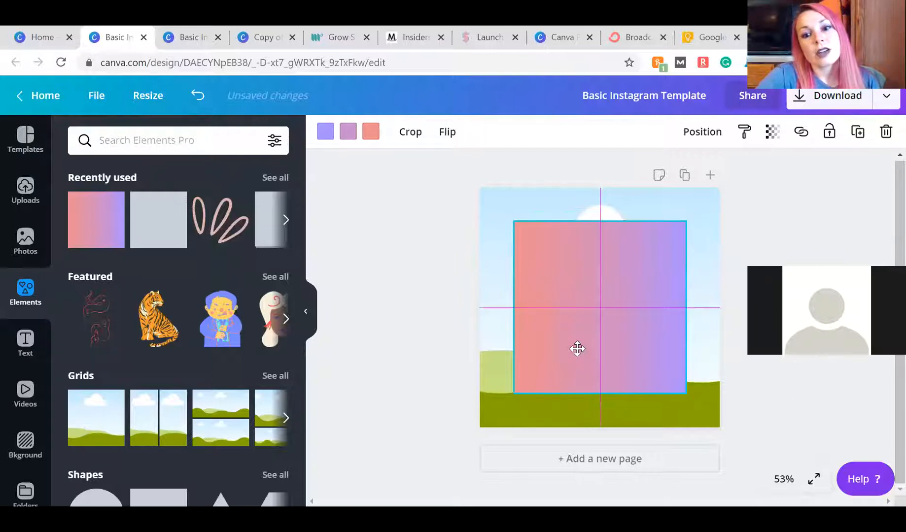
left_click_drag(577, 348, 577, 349)
Add the recently used solid square on top of the gradient square and colour it white.
left_click(158, 222)
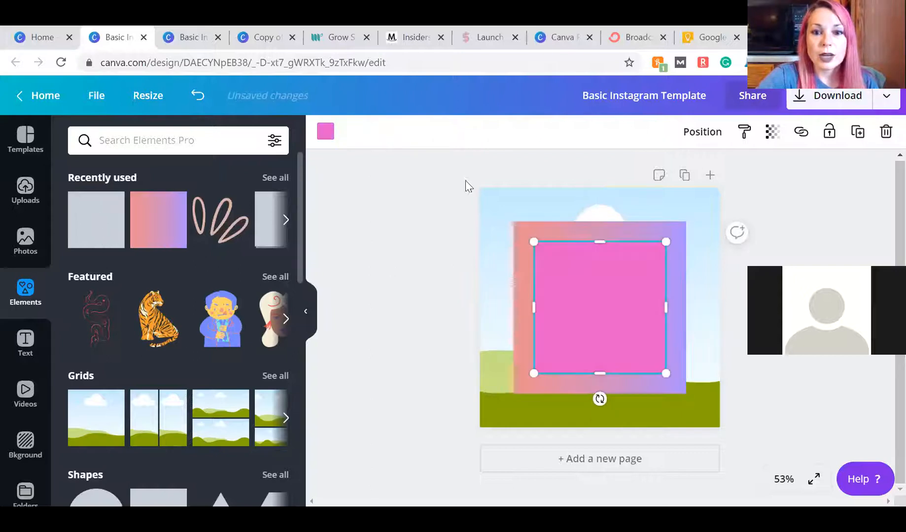
left_click(325, 138)
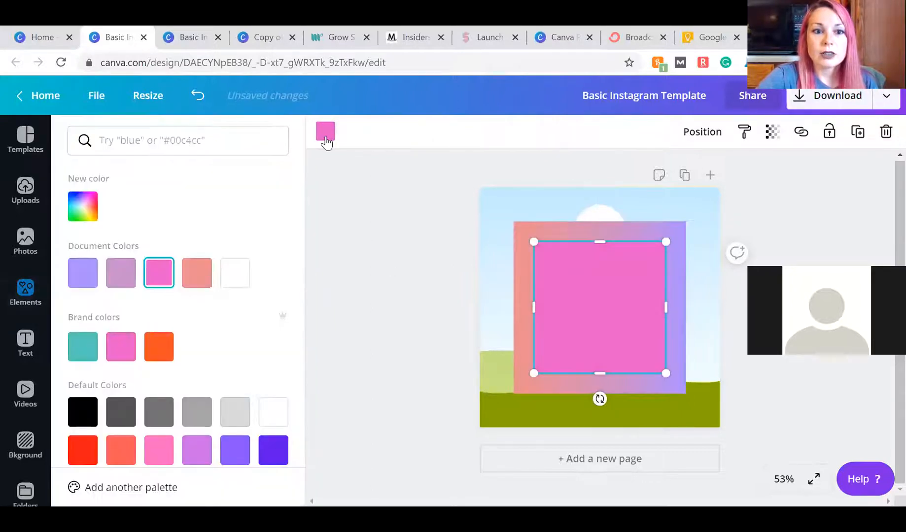
left_click(31, 293)
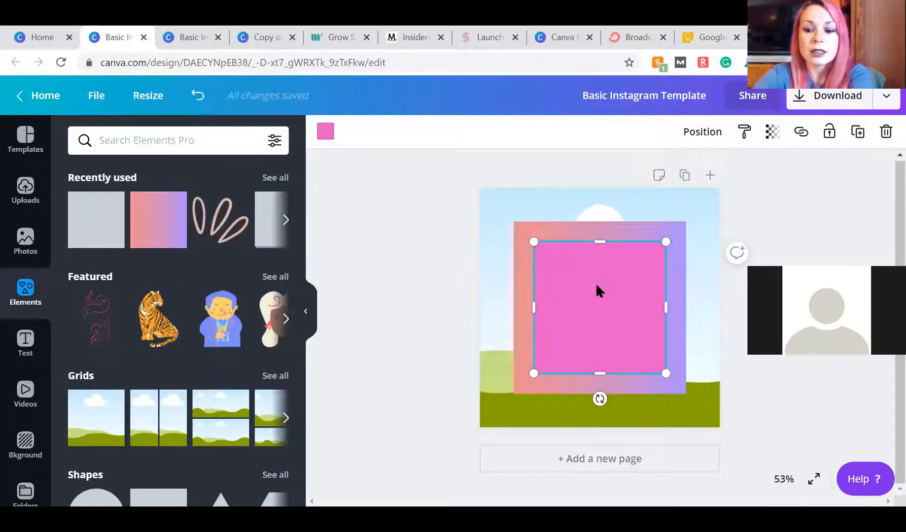
key("Delete")
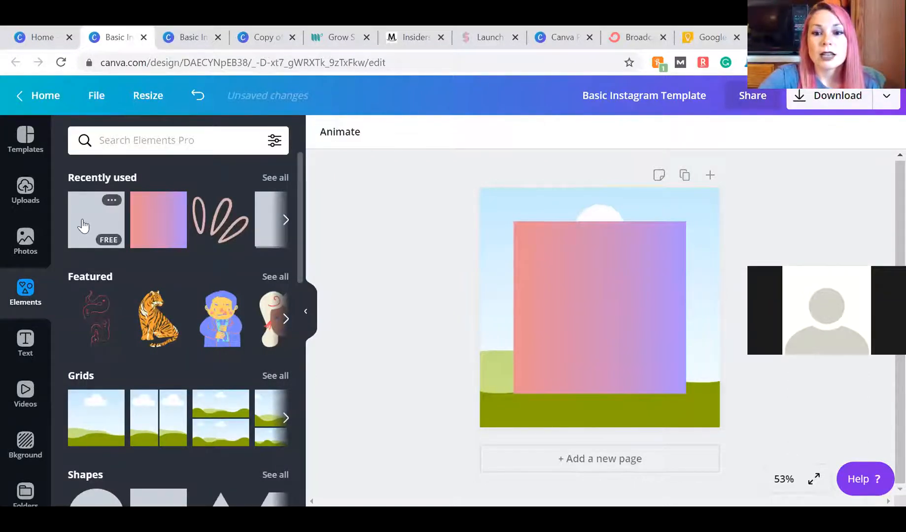
key("ctrl+z")
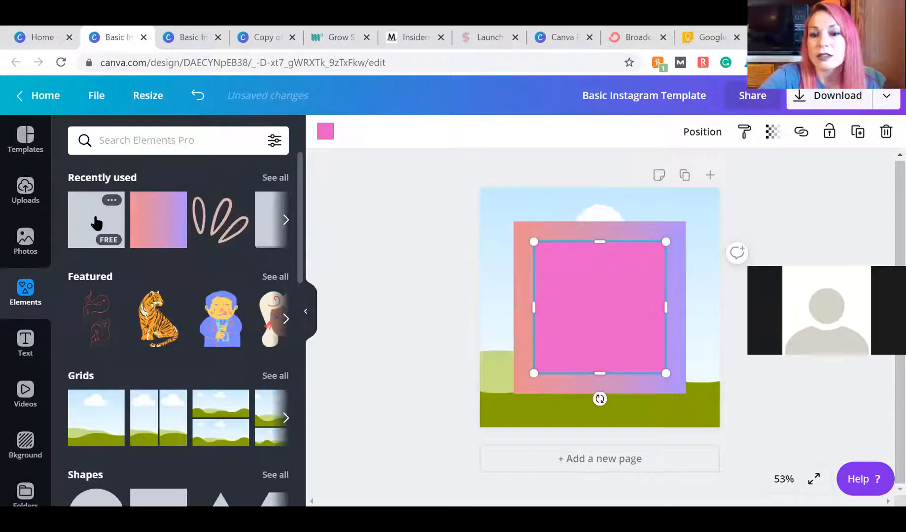
left_click(328, 137)
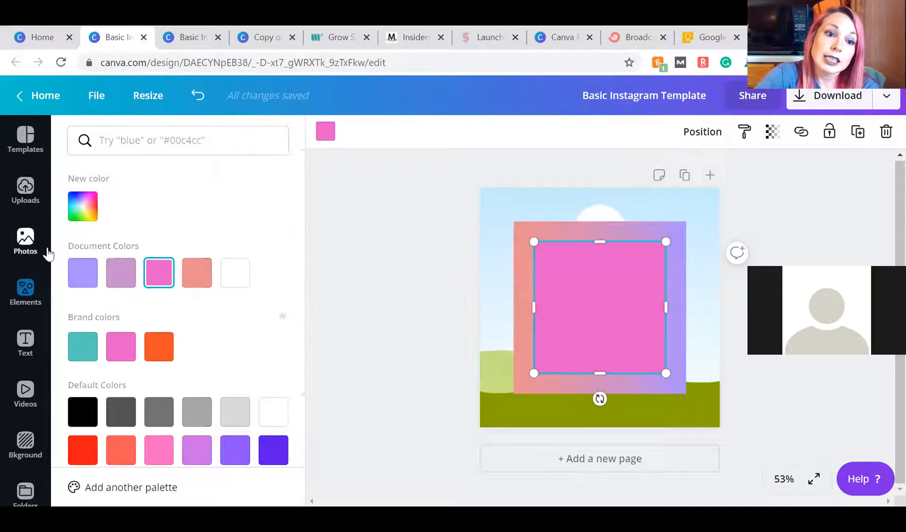
left_click(235, 284)
Enlarge the white square and centre it so only a thin gradient border frames it.
left_click_drag(529, 235, 520, 228)
left_click_drag(668, 374, 675, 393)
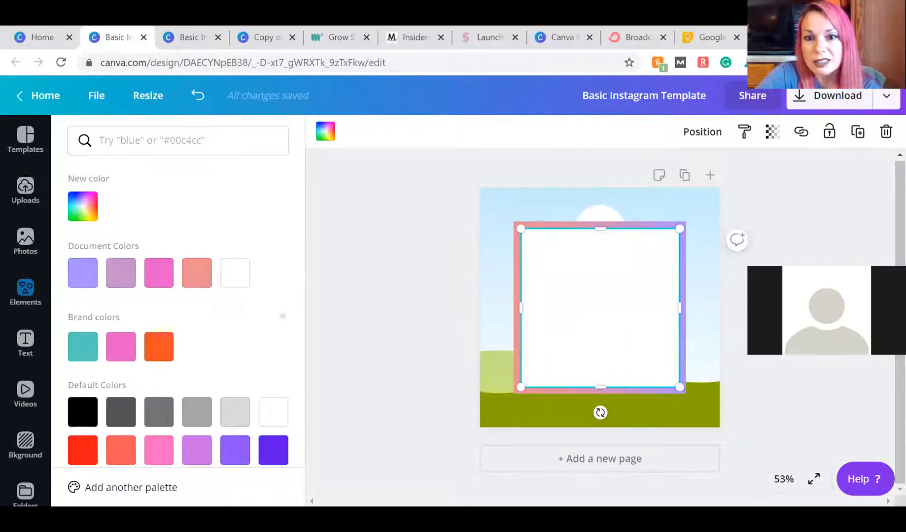
left_click(773, 314)
left_click(619, 310)
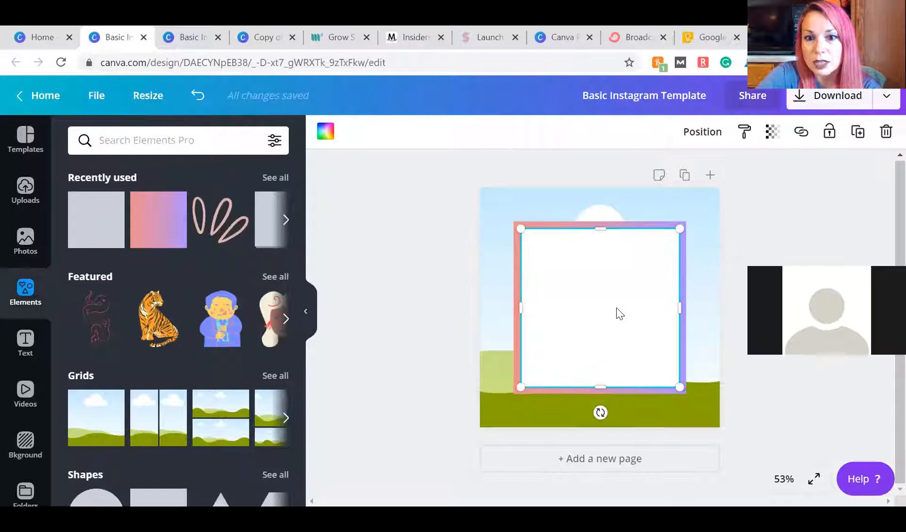
left_click_drag(618, 297, 619, 306)
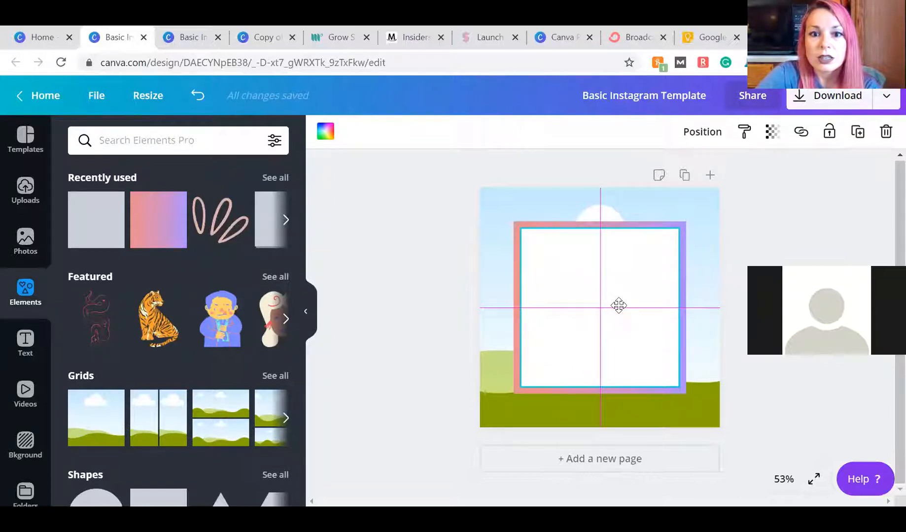
left_click(764, 305)
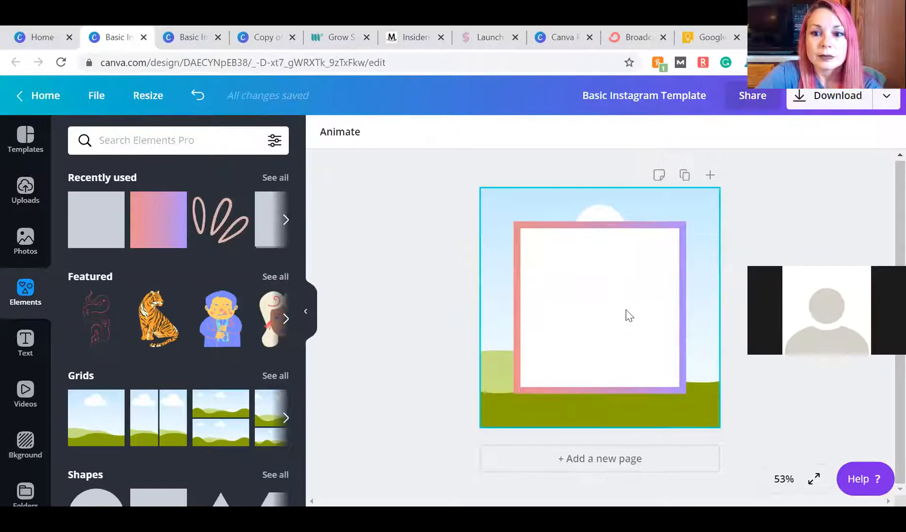
Duplicate the white square inside the gradient frame.
left_click(617, 310)
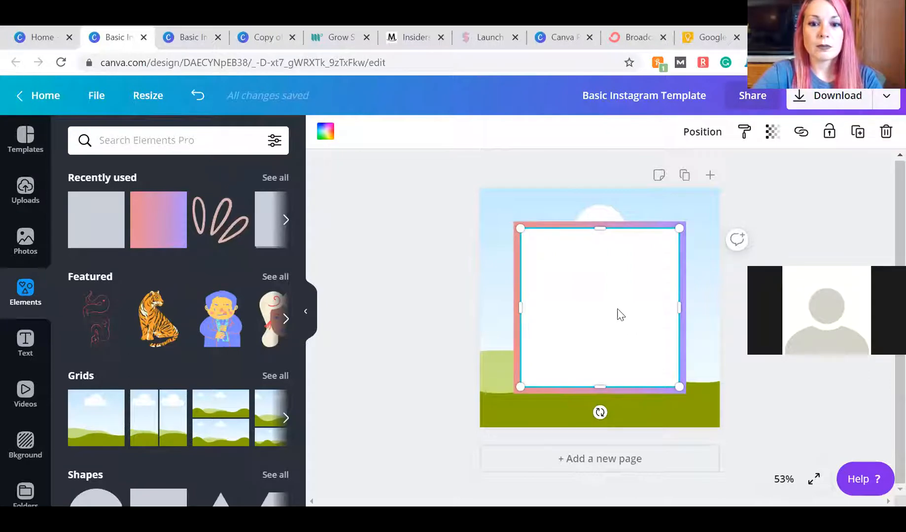
key("ctrl+d")
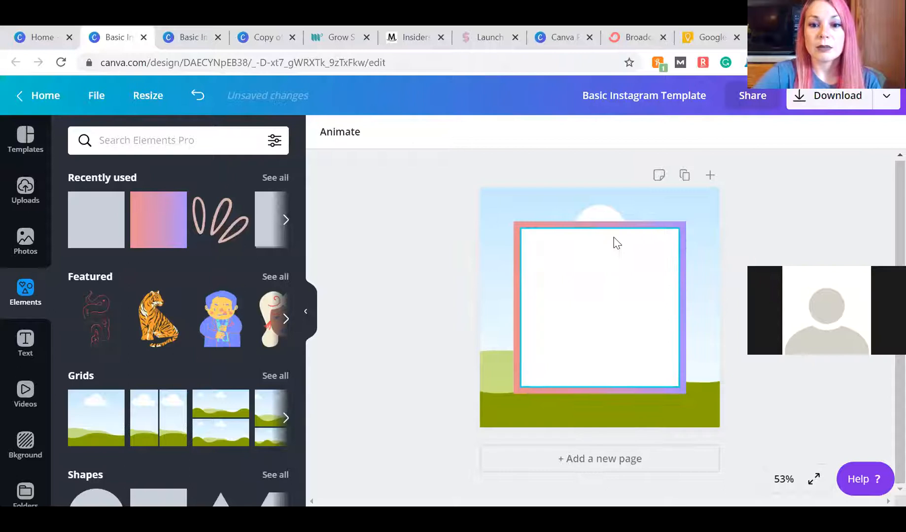
left_click(635, 268)
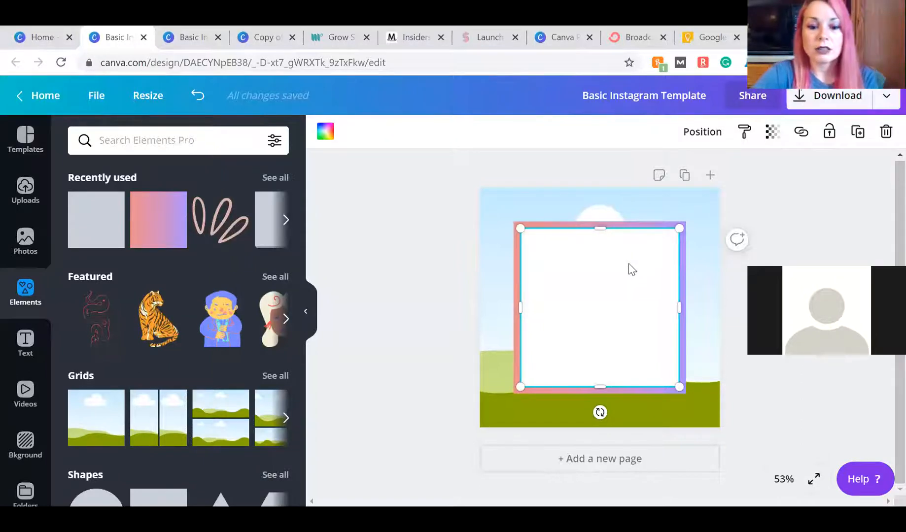
key("ctrl+d")
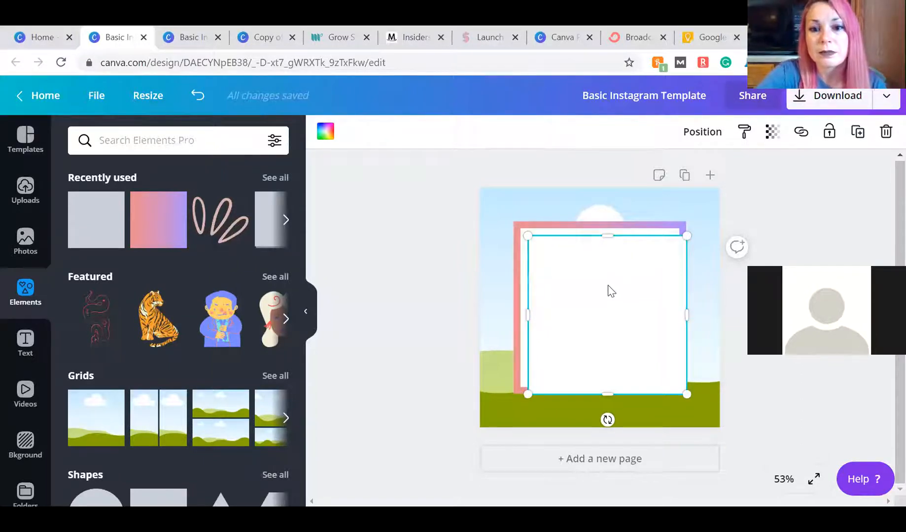
Reshape the white square's copy into a short, thin bar and centre it in the margin below the gradient frame.
left_click_drag(598, 284, 598, 323)
left_click_drag(600, 261, 573, 414)
left_click_drag(632, 417, 591, 410)
key("Down")
key("Down")
key("Down")
key("Down")
key("Down")
key("Down")
key("Down")
key("Down")
key("Down")
key("Down")
key("Down")
key("Down")
key("Down")
key("Down")
key("Down")
key("Down")
key("Down")
left_click(782, 376)
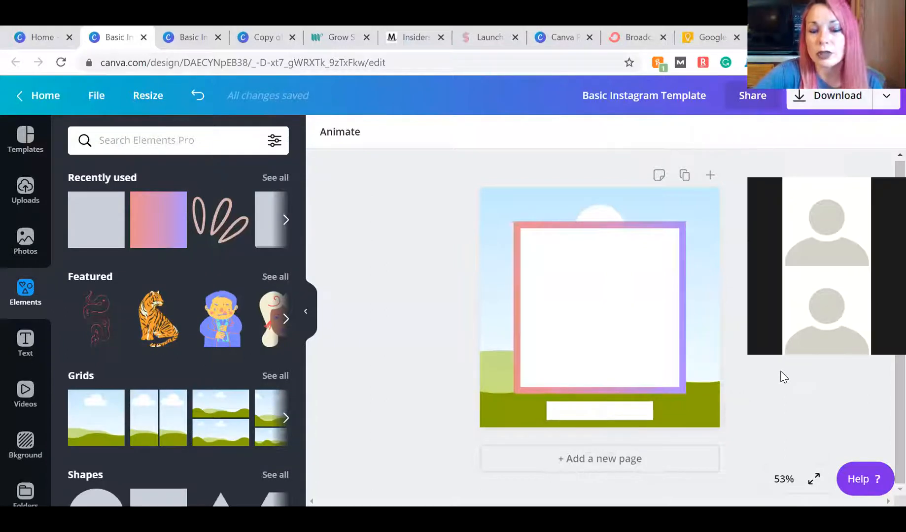
Add a heading text box to the page.
left_click(35, 351)
left_click(129, 136)
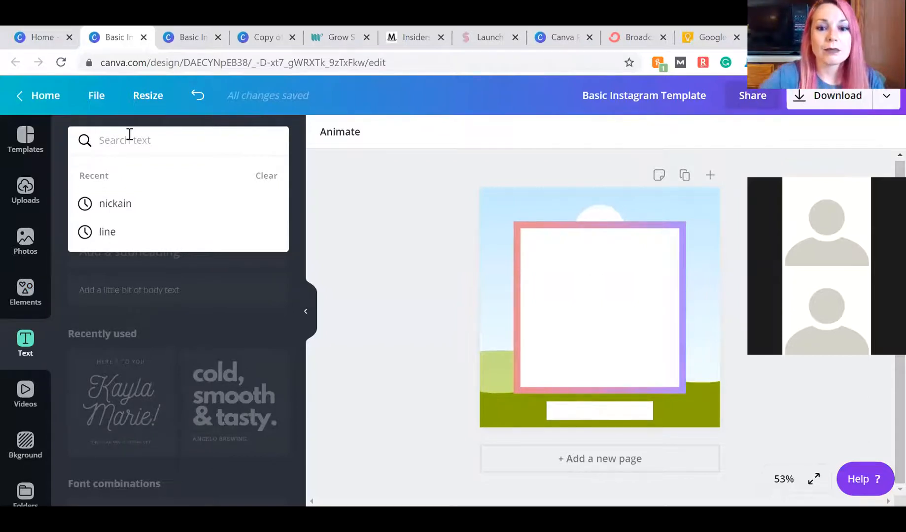
left_click(338, 242)
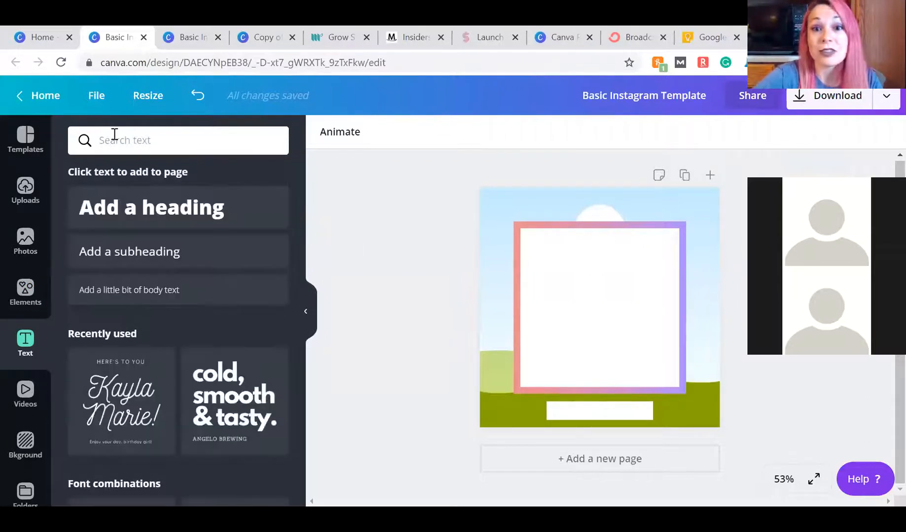
left_click(126, 204)
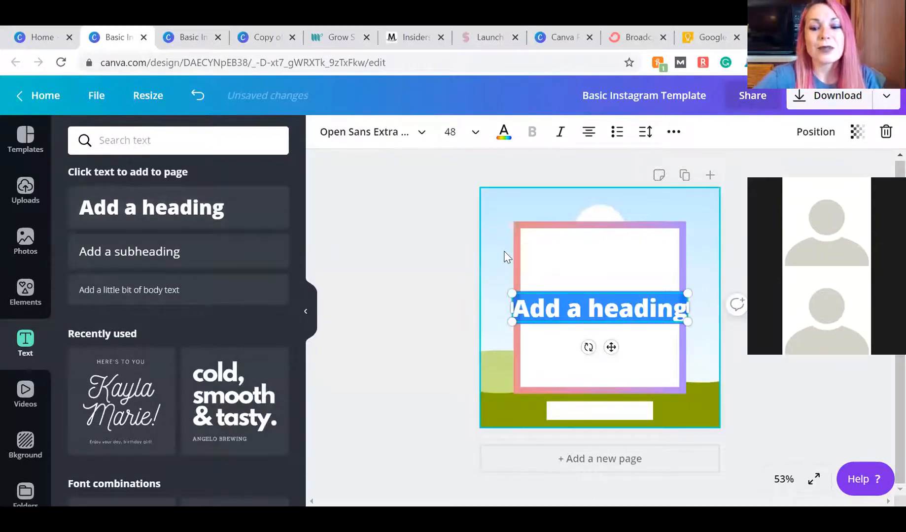
key("BackSpace")
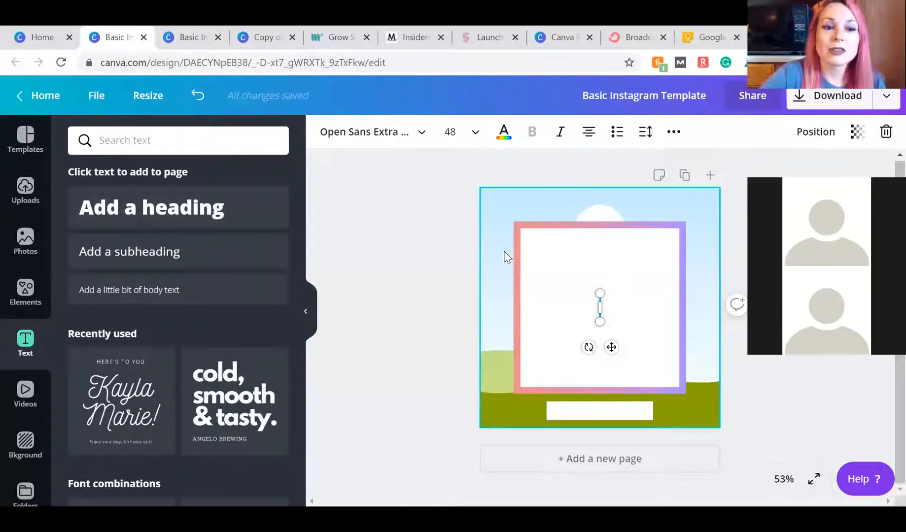
left_click(138, 223)
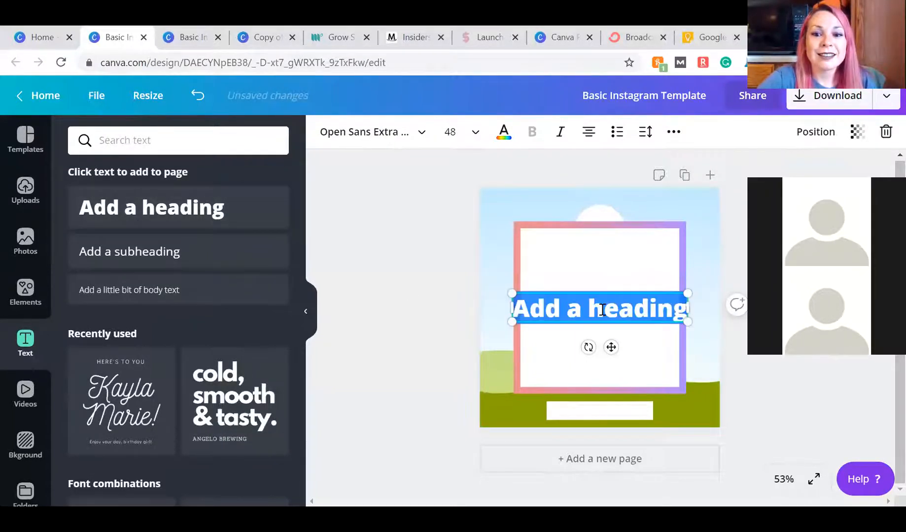
Set the heading's font to Josefin Sans Bold.
left_click(413, 143)
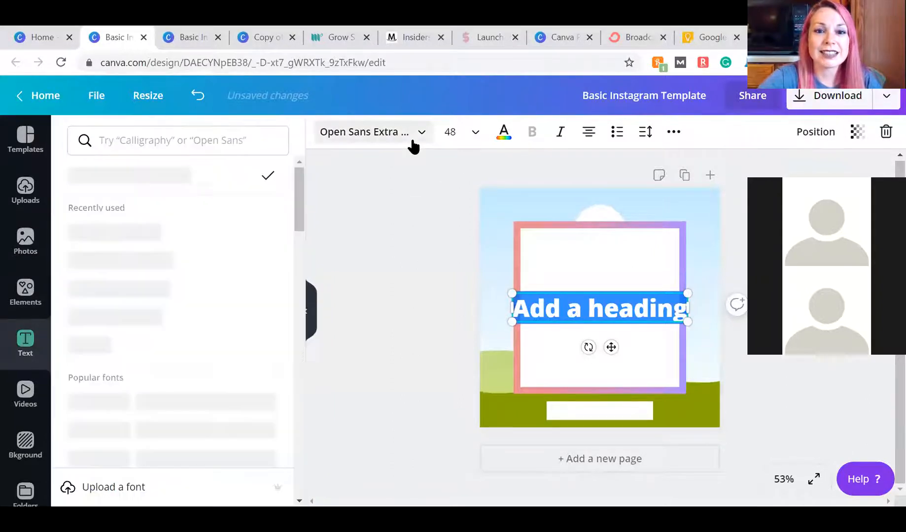
left_click(137, 148)
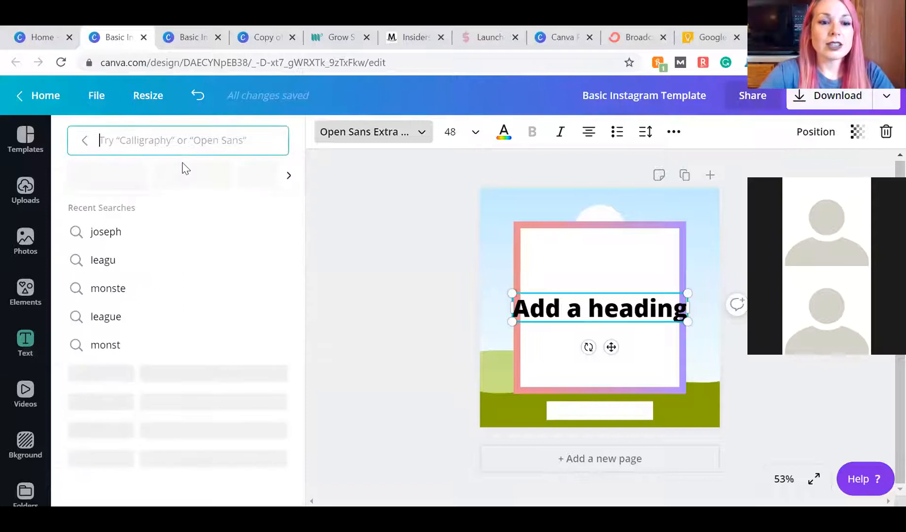
type("josep")
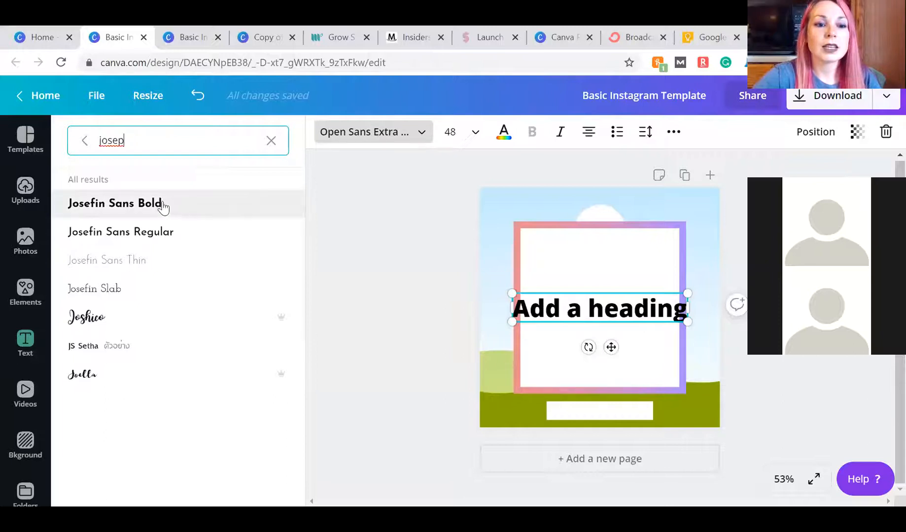
left_click(128, 207)
Replace the heading text with "Text goes here" and "and here" on two lines.
double_click(619, 301)
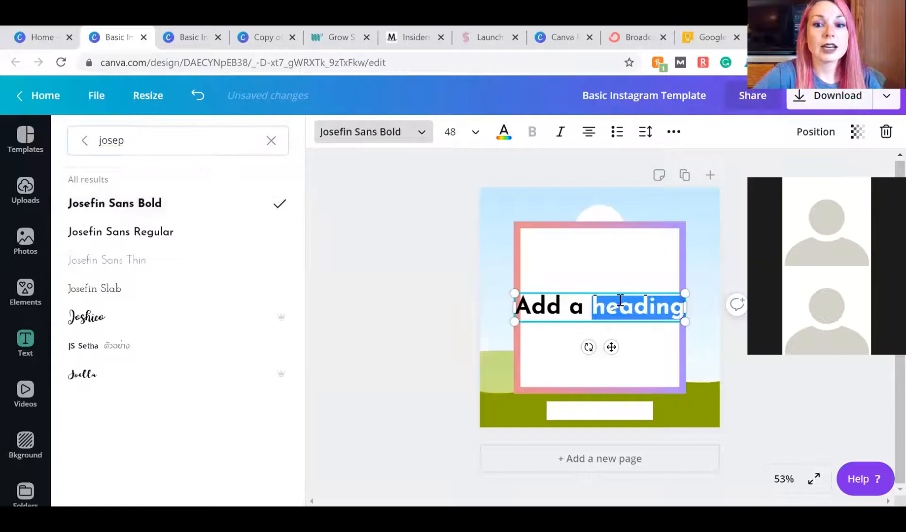
triple_click(560, 311)
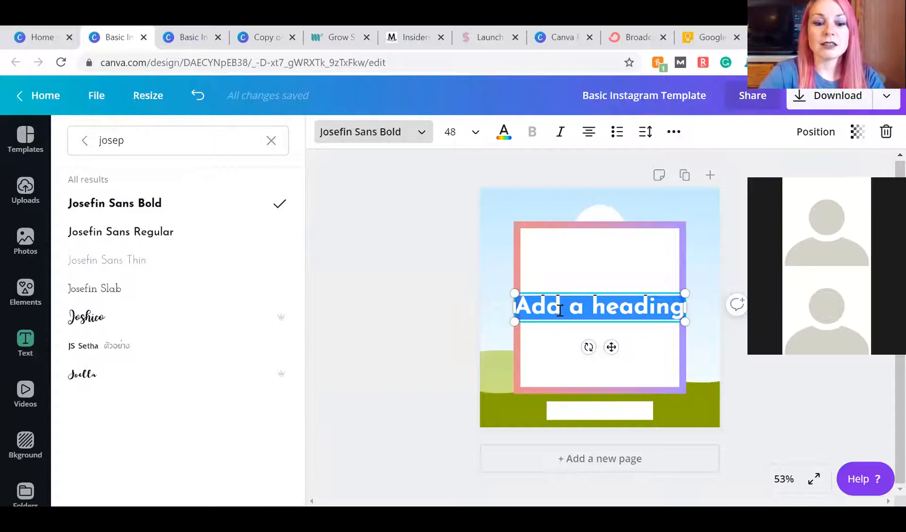
type("Text goes here")
key("Return")
type("and here")
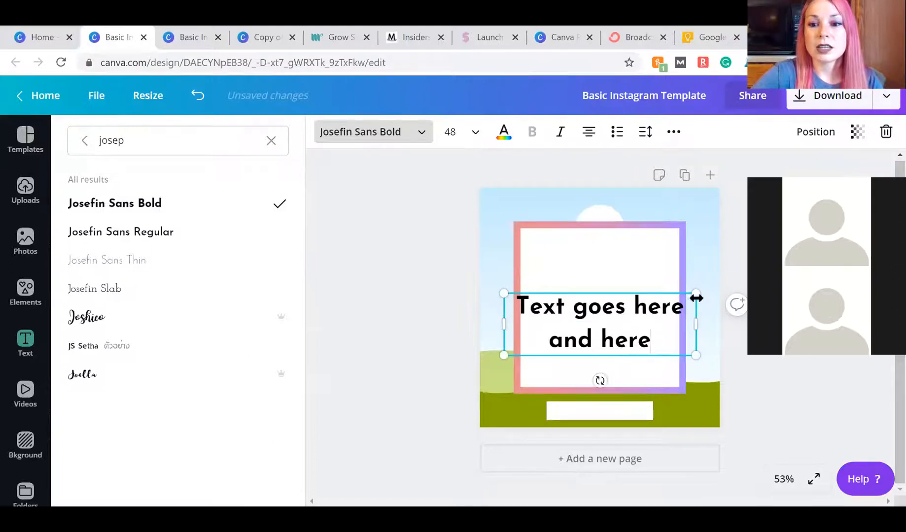
Scale the heading down to a font size of about 43.9 and centre it inside the white square.
left_click_drag(692, 295, 661, 325)
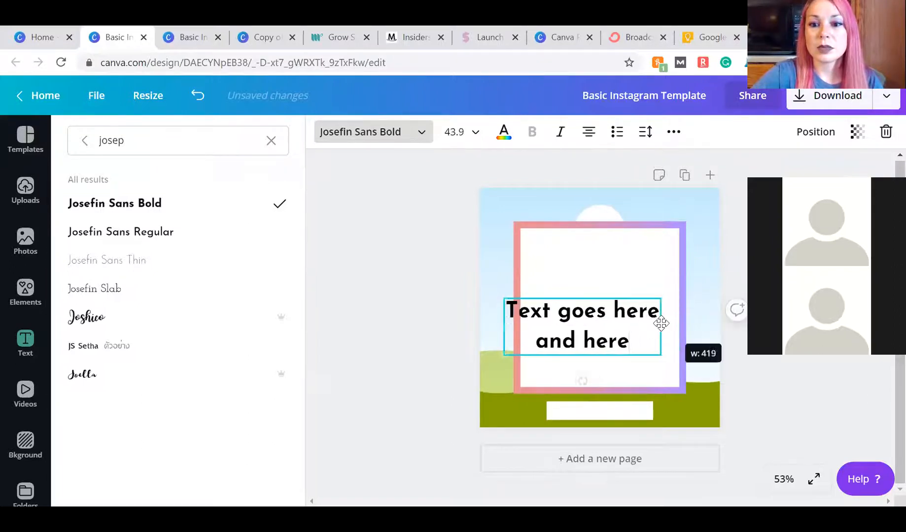
left_click(584, 335)
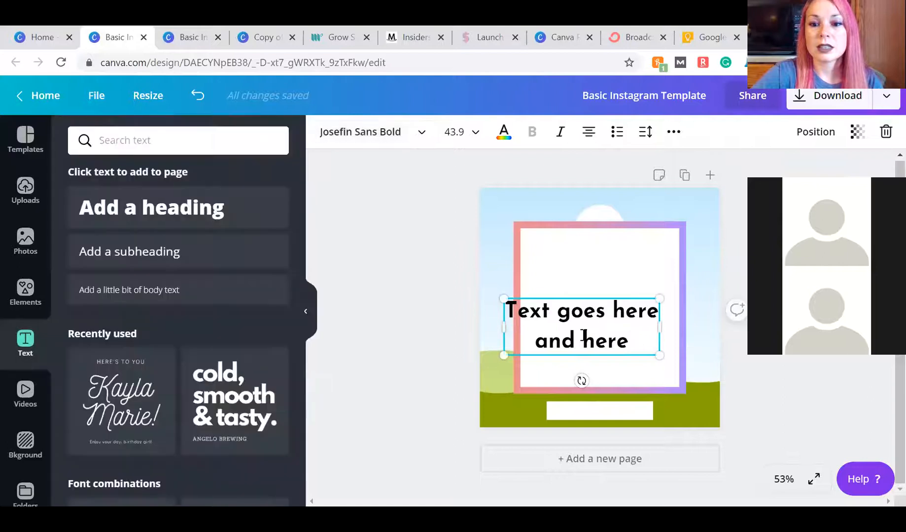
key("Escape")
left_click(586, 325)
left_click_drag(584, 324, 597, 309)
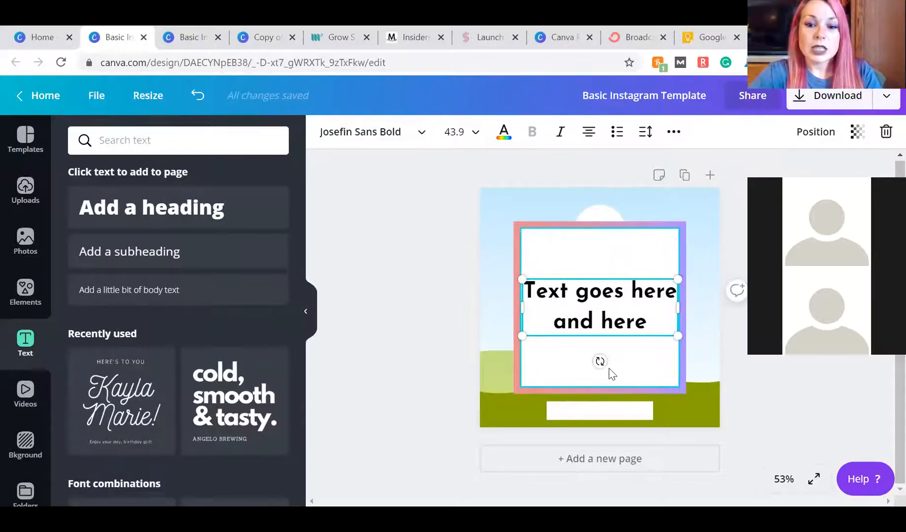
Duplicate the heading text and move the copy lower in the white square.
key("ctrl+d")
left_click_drag(601, 317, 596, 351)
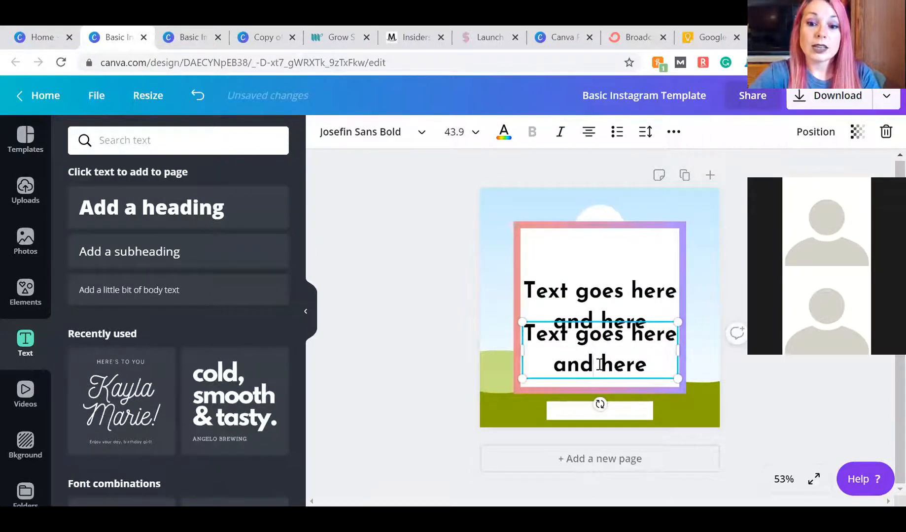
key("Escape")
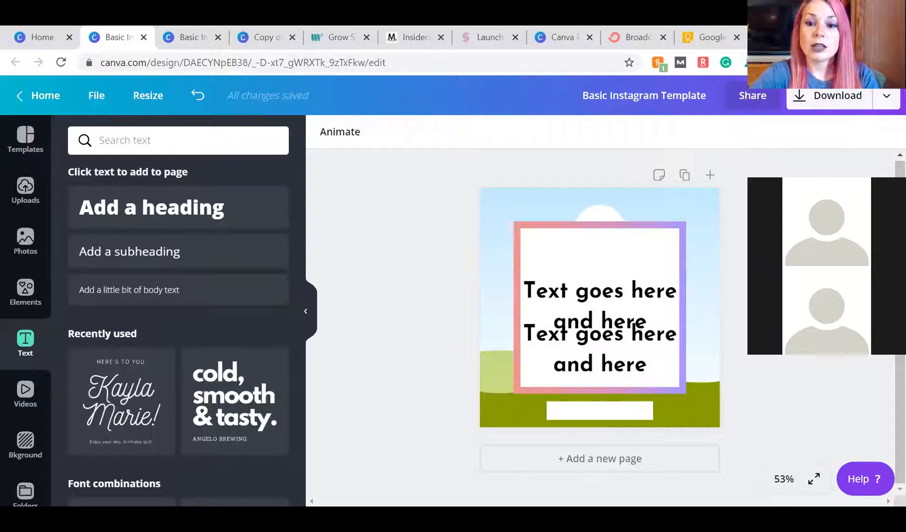
left_click(636, 355)
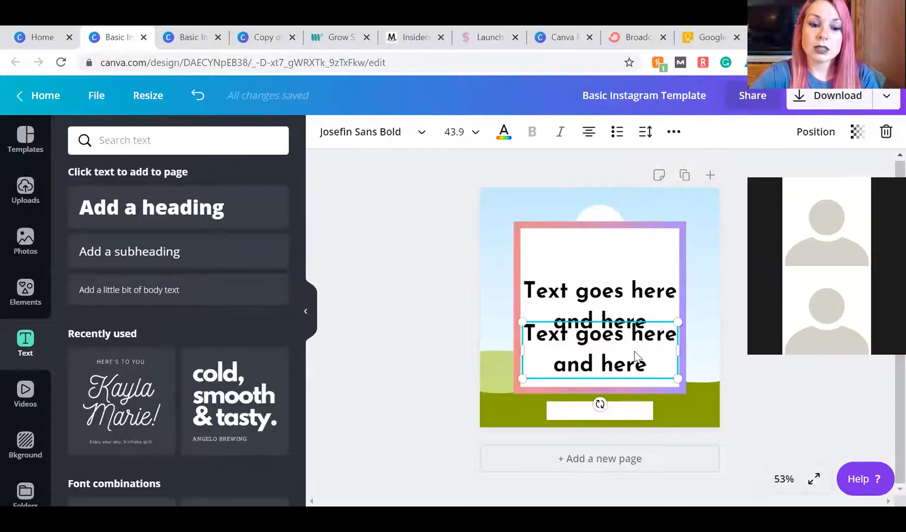
key("ctrl+a")
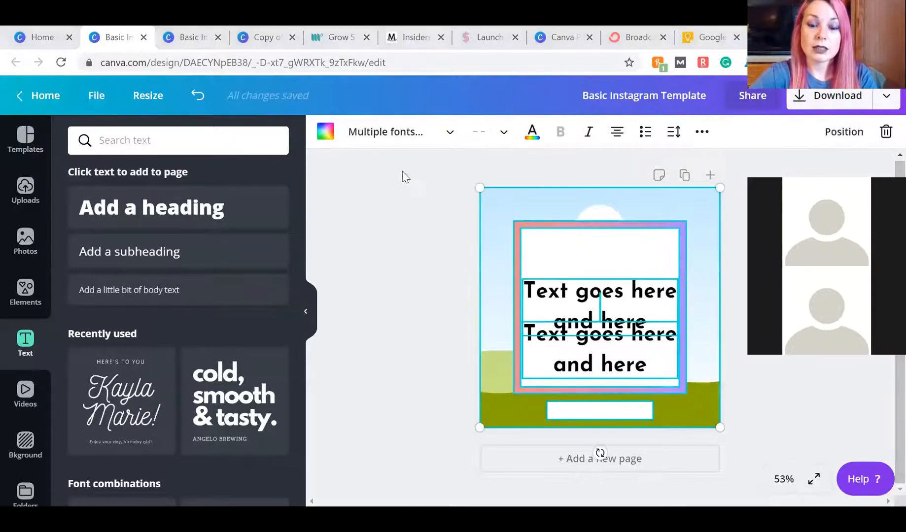
key("Escape")
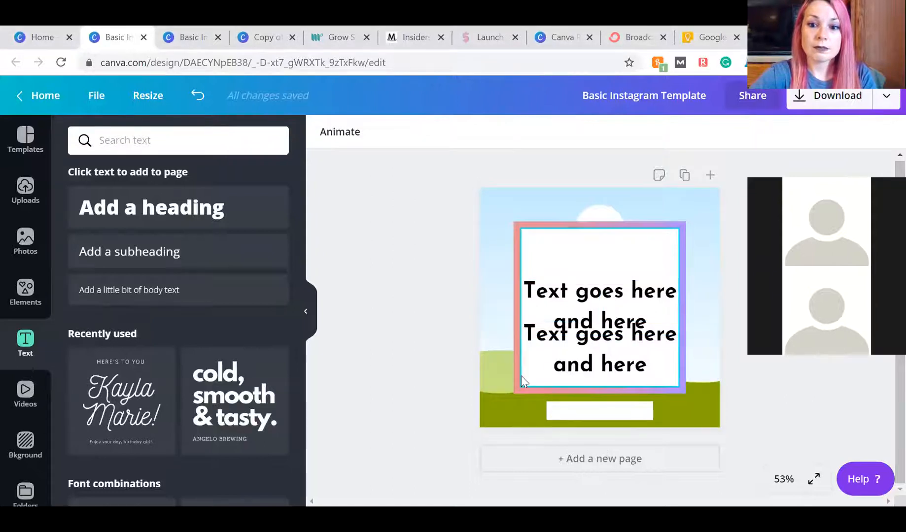
left_click(586, 349)
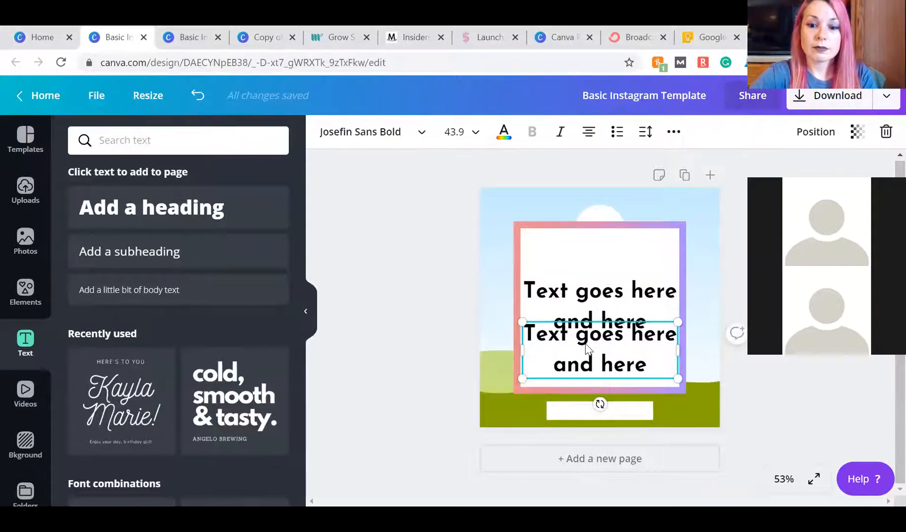
double_click(586, 348)
key("BackSpace")
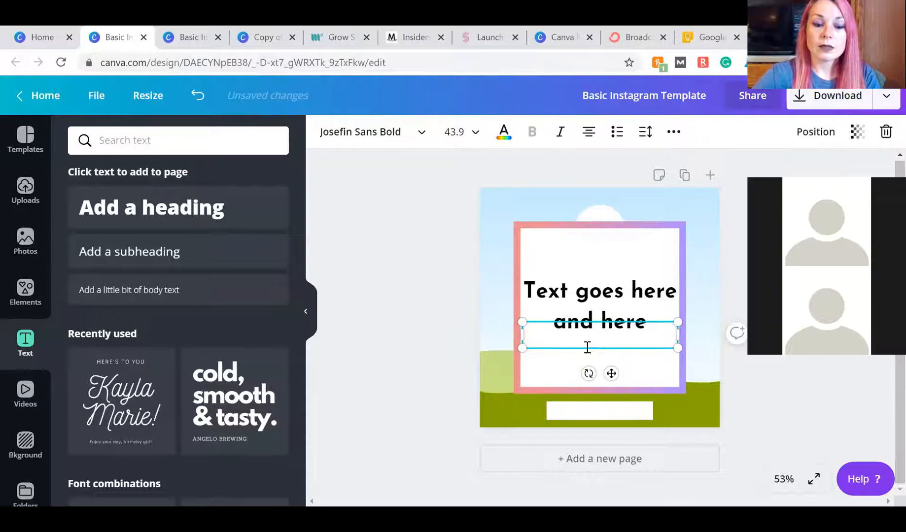
left_click_drag(679, 323, 600, 343)
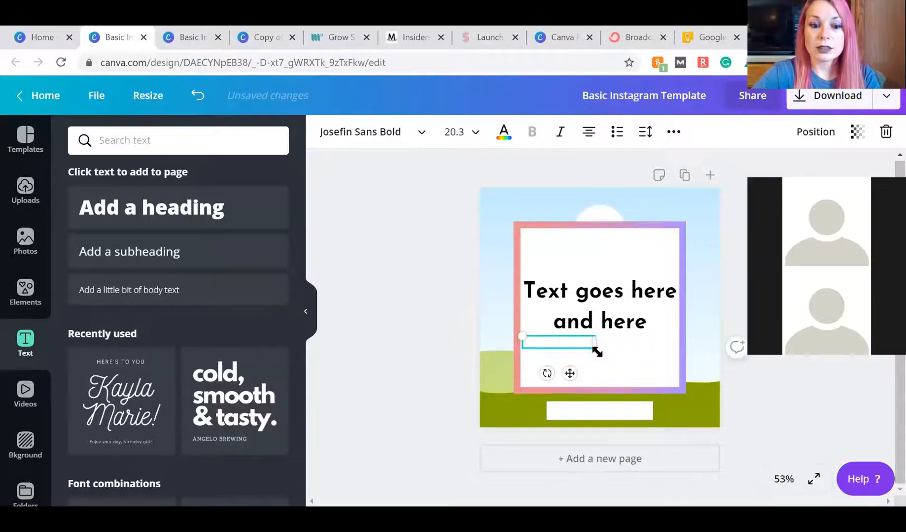
type("@ilik")
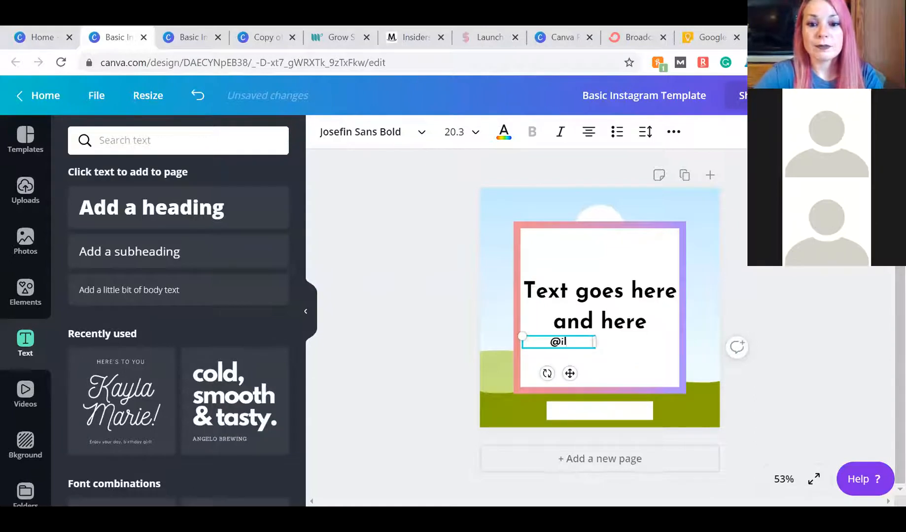
key("BackSpace")
type("iketodabbleblog")
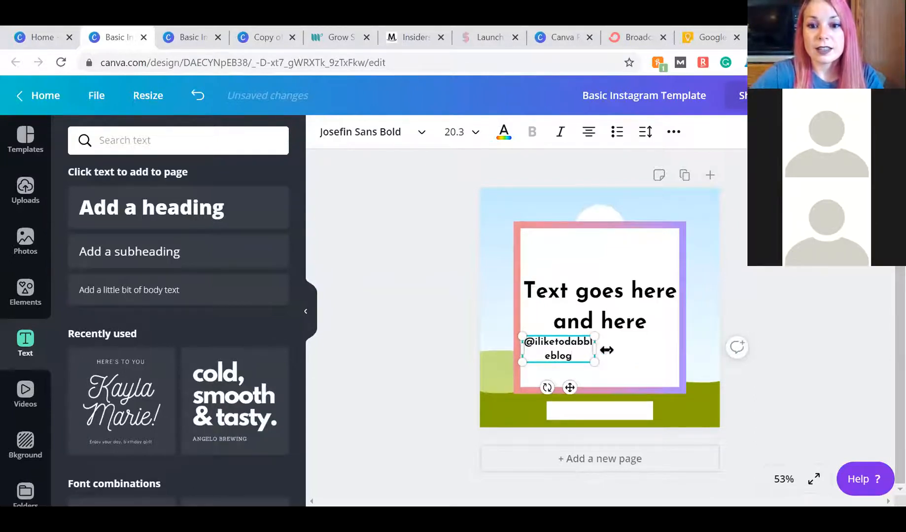
Widen the handle's text box so it fits on one line and centre it on the white bar below the frame.
left_click_drag(603, 348, 630, 352)
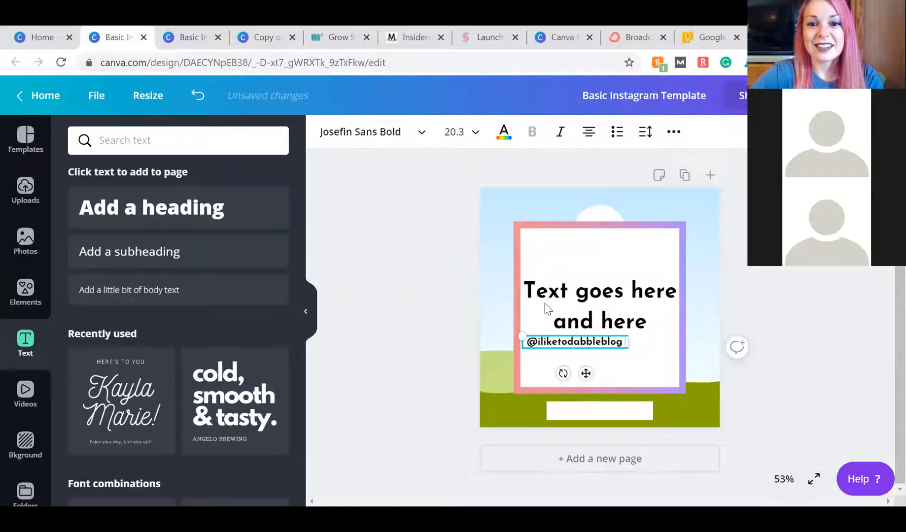
left_click_drag(584, 344, 610, 405)
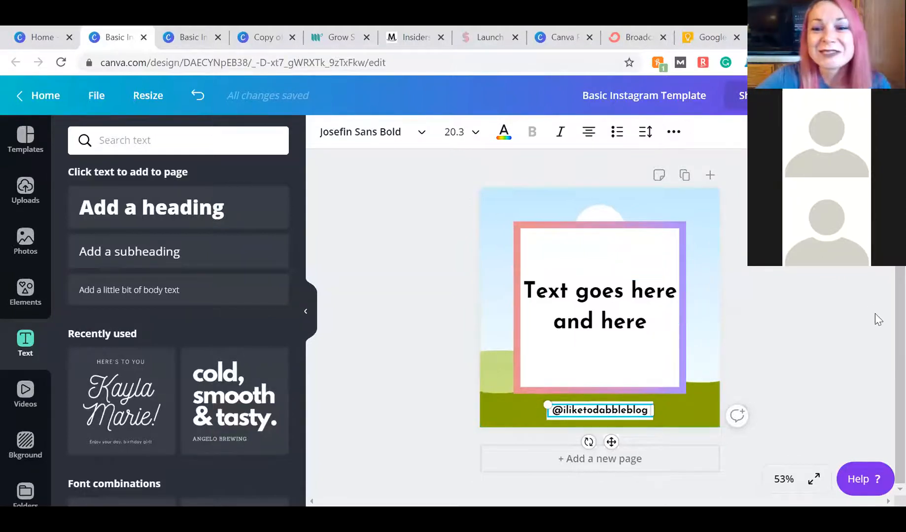
left_click(808, 263)
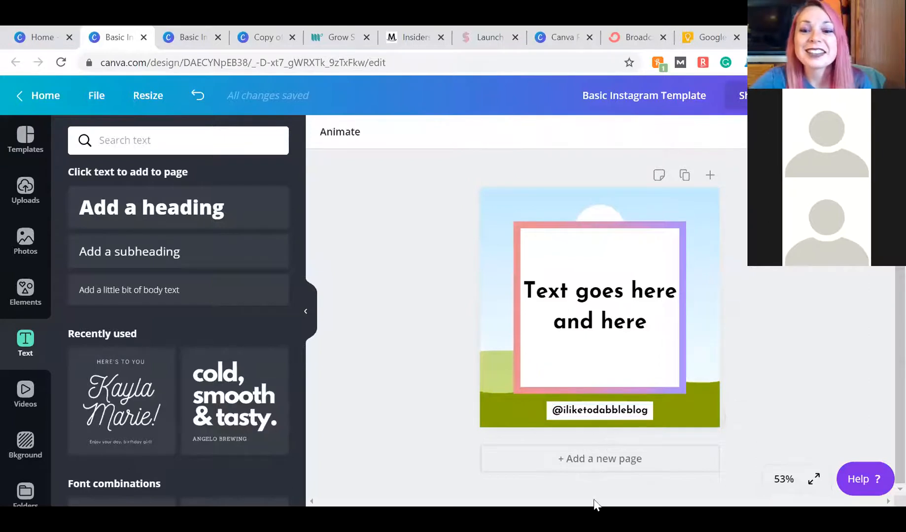
left_click(619, 407)
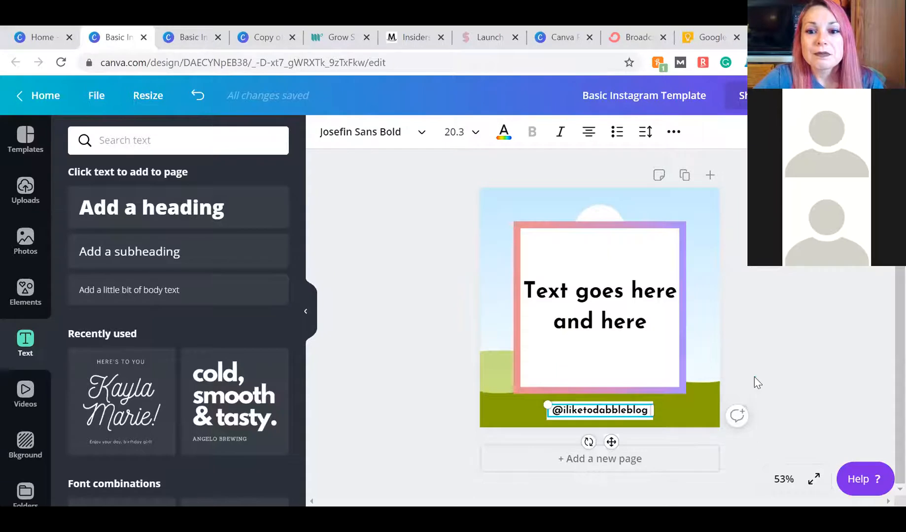
left_click(724, 335)
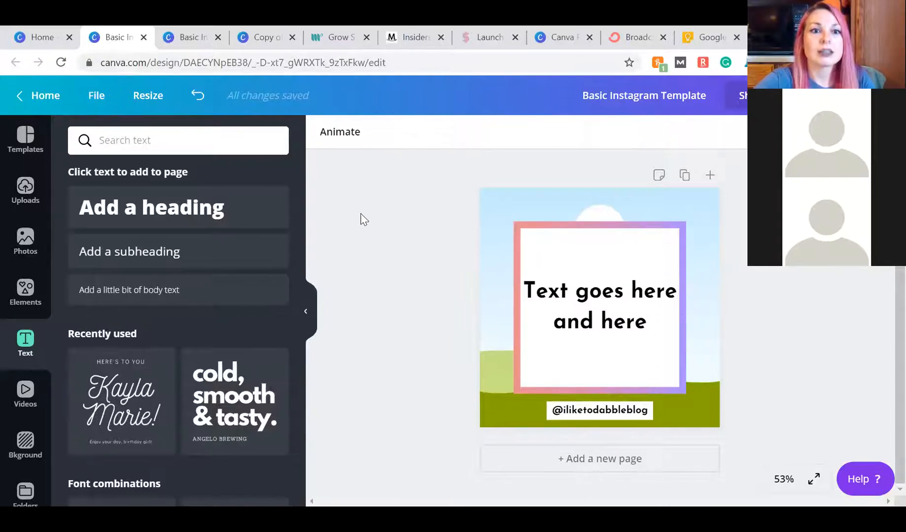
left_click(193, 38)
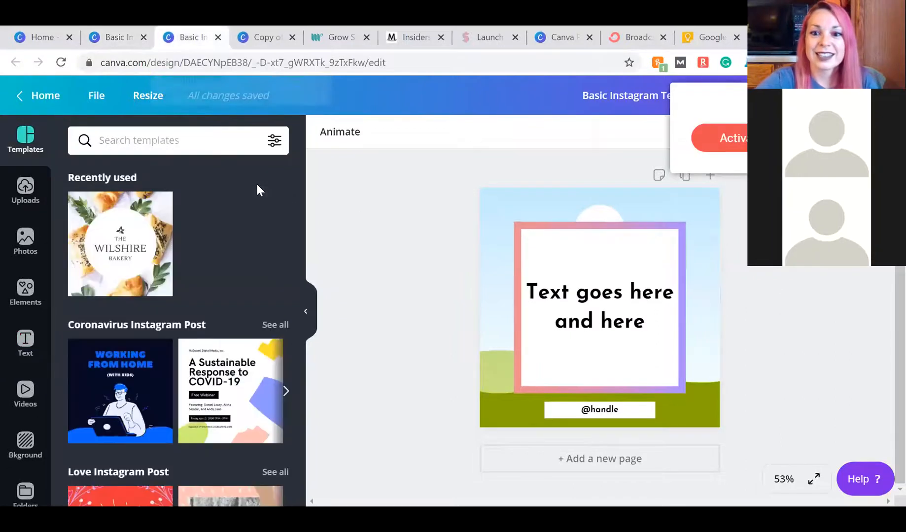
left_click(125, 38)
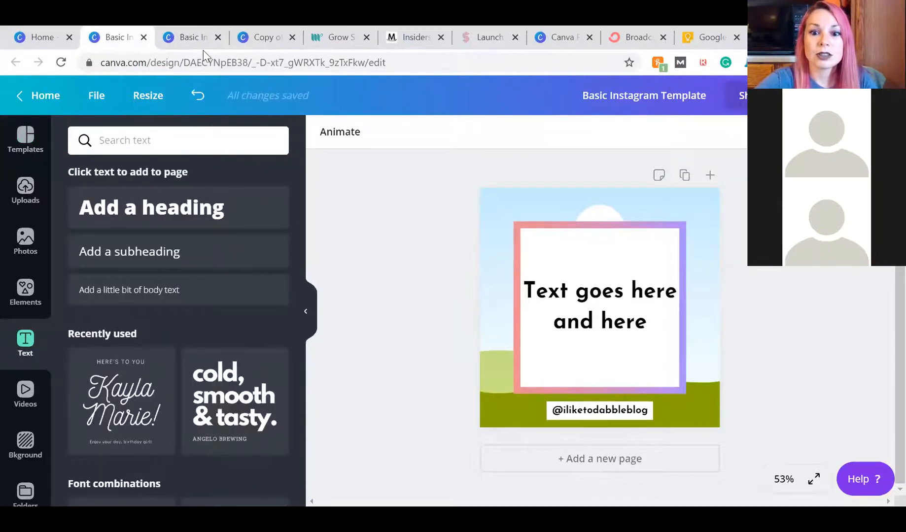
left_click(197, 39)
left_click(584, 411)
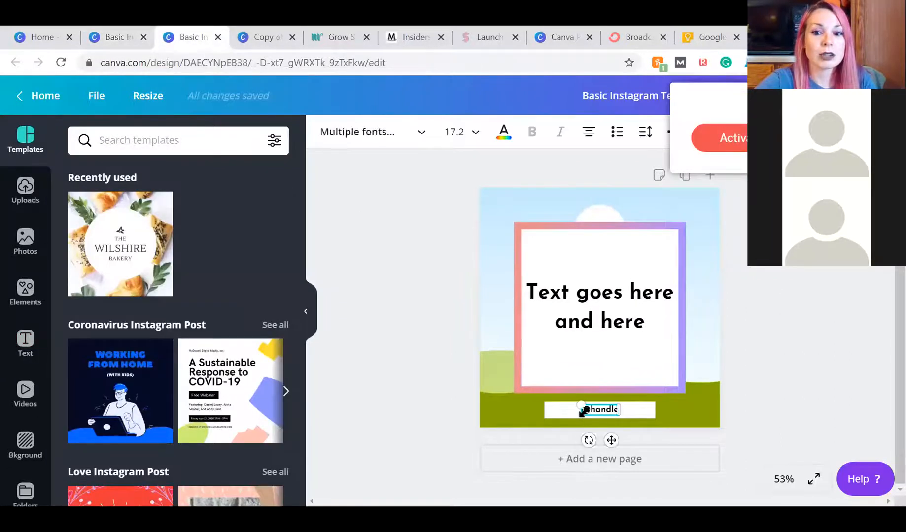
left_click(104, 42)
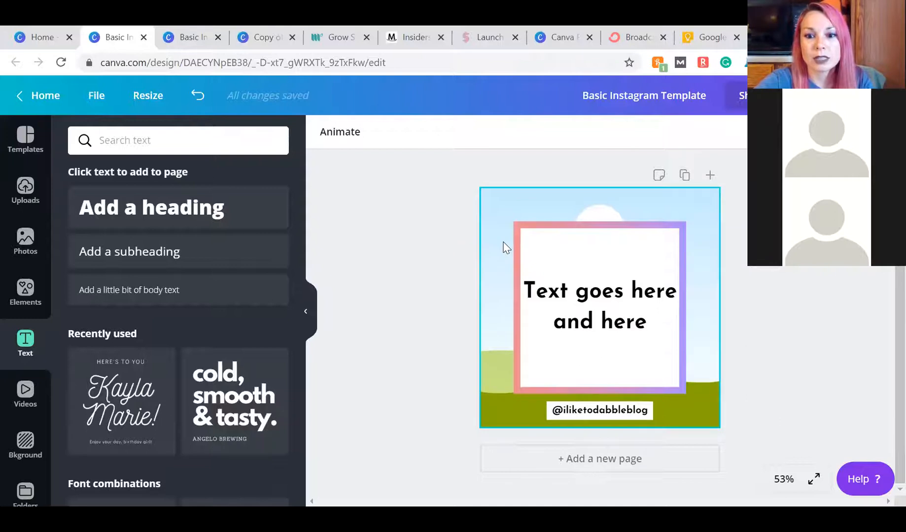
Scale the handle text down to a font size of about 16.6 and centre it on the white bar.
left_click(556, 407)
left_click_drag(548, 406, 566, 409)
left_click_drag(620, 441, 607, 438)
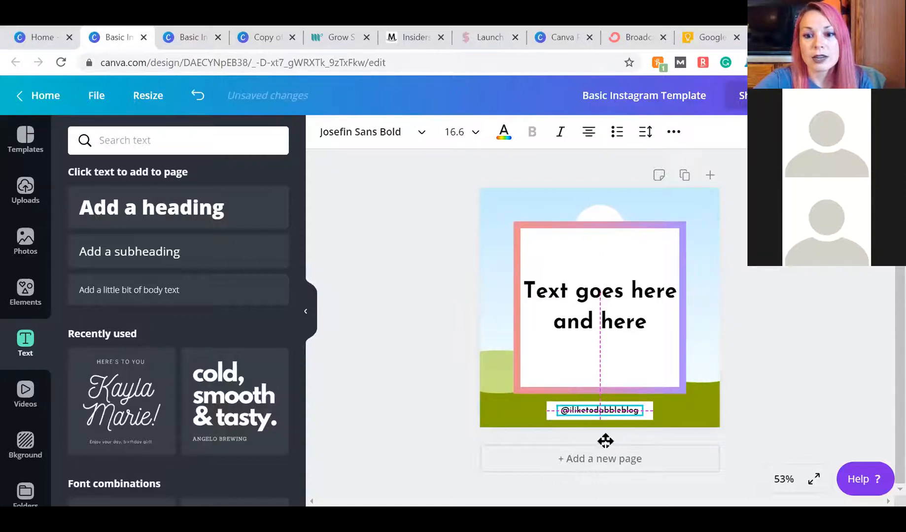
left_click(444, 353)
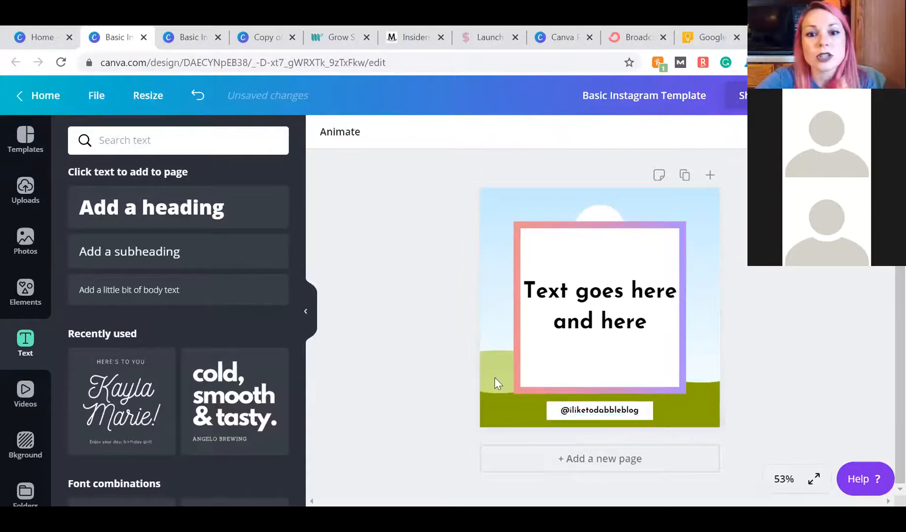
Set the handle text's font size to 16.
left_click(571, 414)
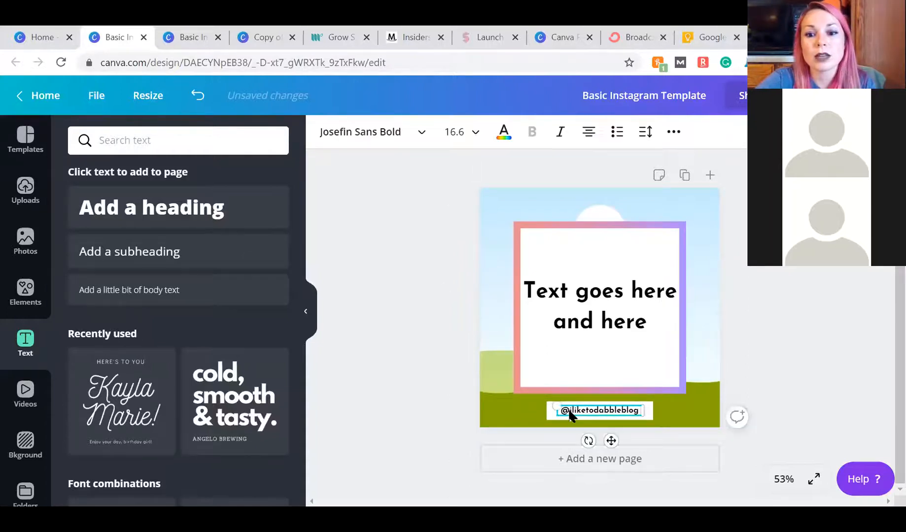
left_click(472, 136)
left_click(456, 140)
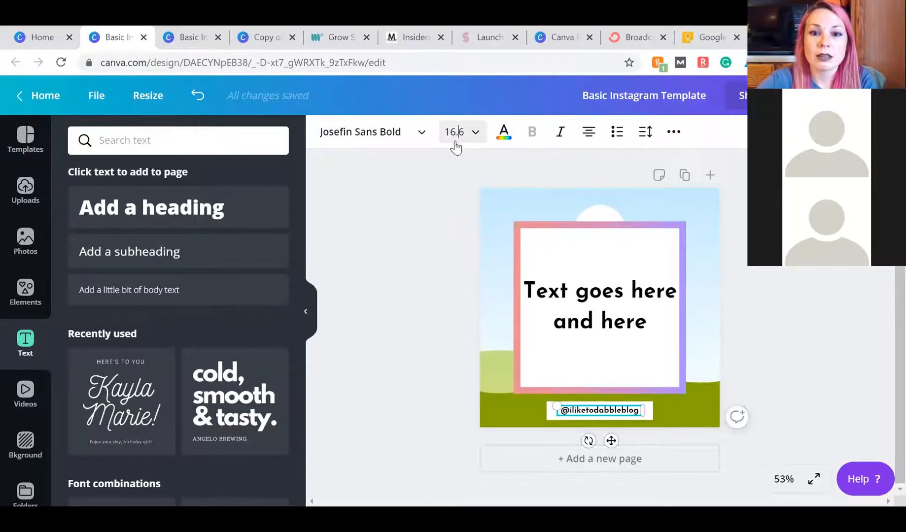
key("BackSpace")
key("BackSpace")
left_click(454, 244)
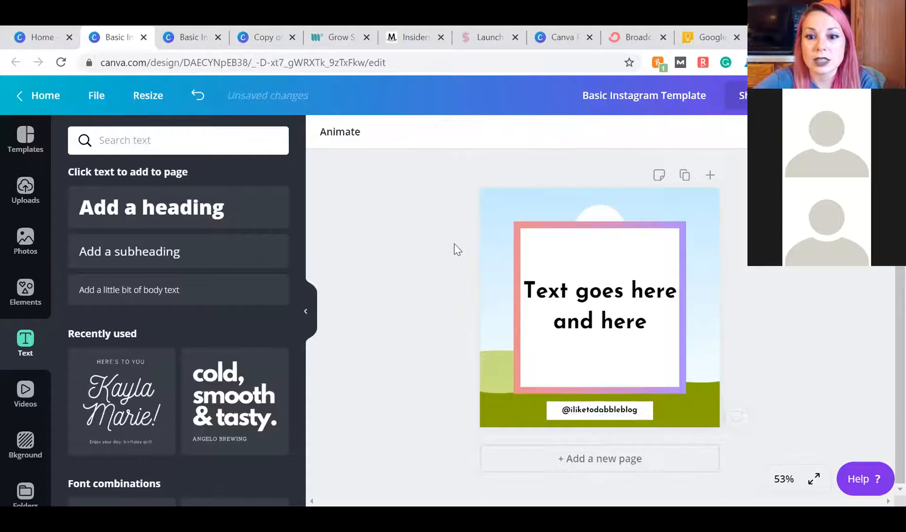
Look over the preset font sizes and the font list's search suggestions for the handle text, leaving the font search empty.
left_click(599, 410)
left_click(599, 410)
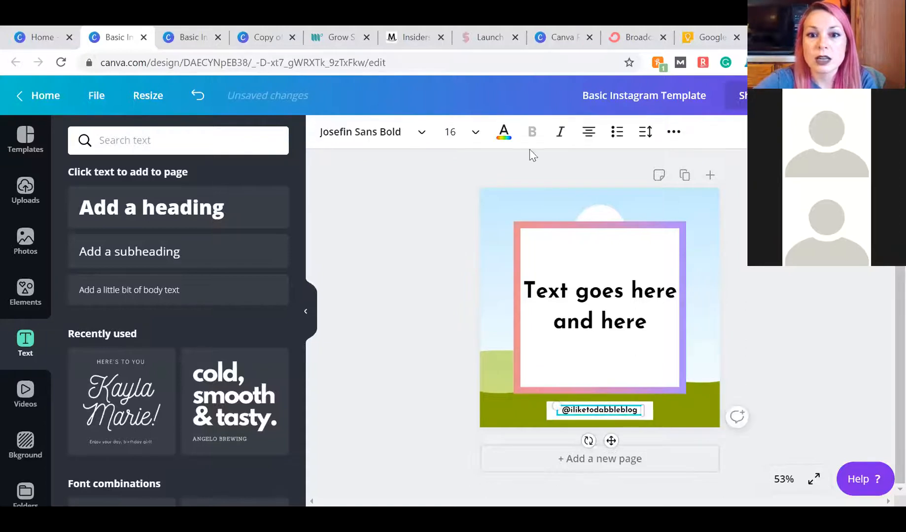
left_click(476, 133)
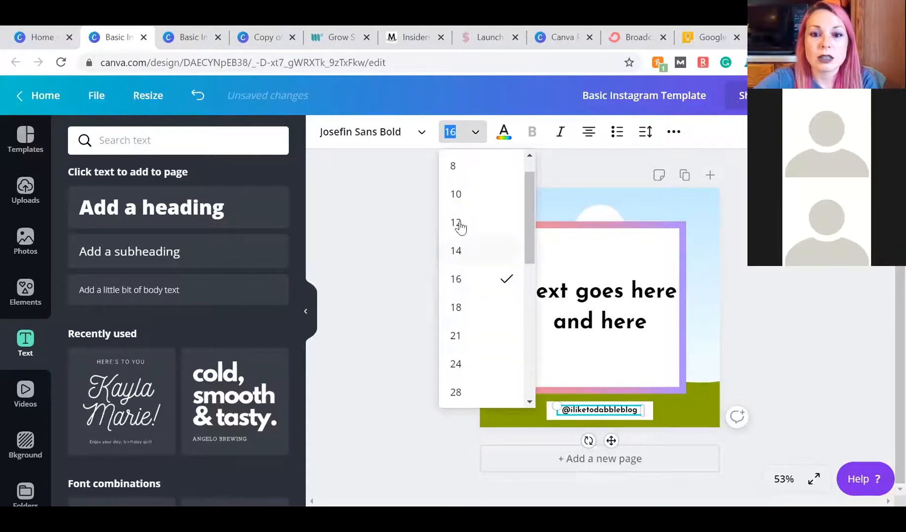
left_click(419, 140)
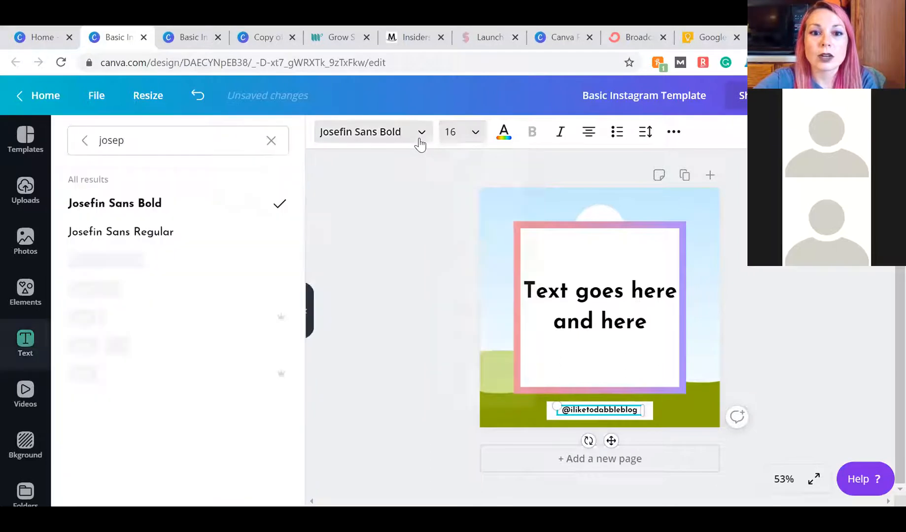
left_click(271, 141)
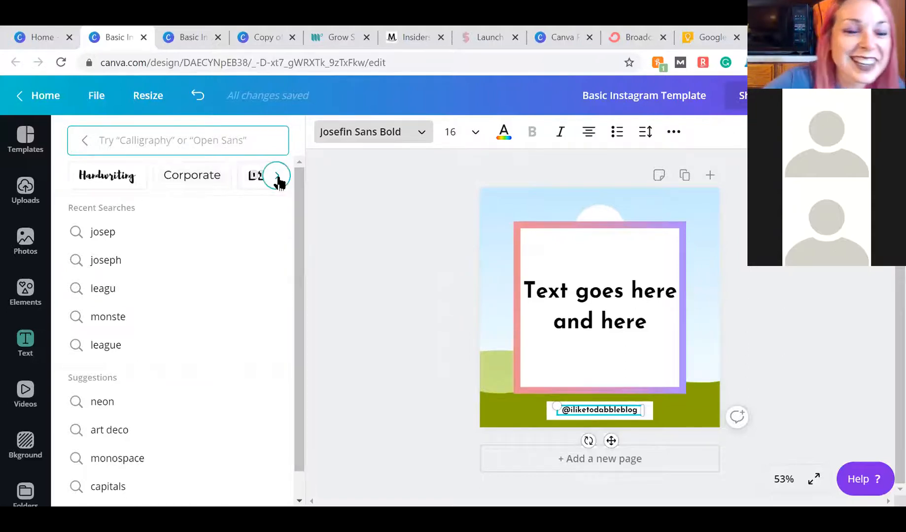
type("hdft")
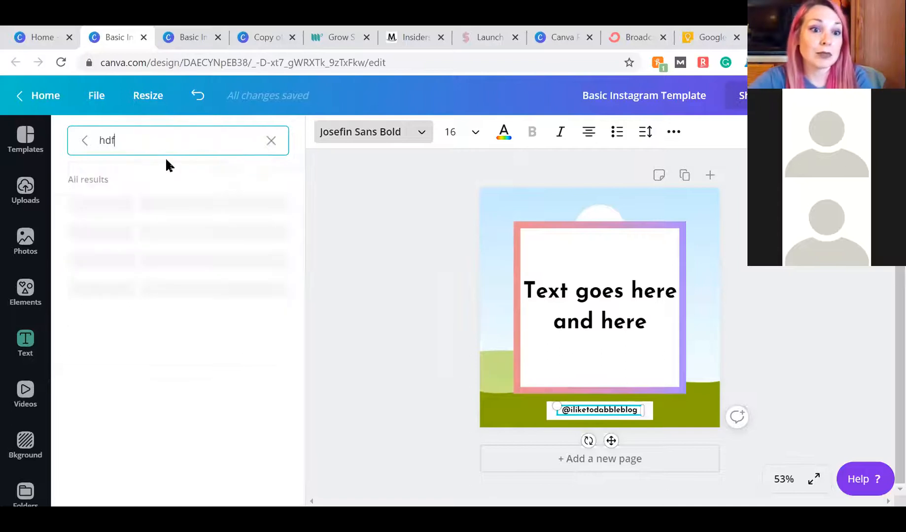
key("BackSpace")
key("BackSpace")
key("BackSpace")
key("BackSpace")
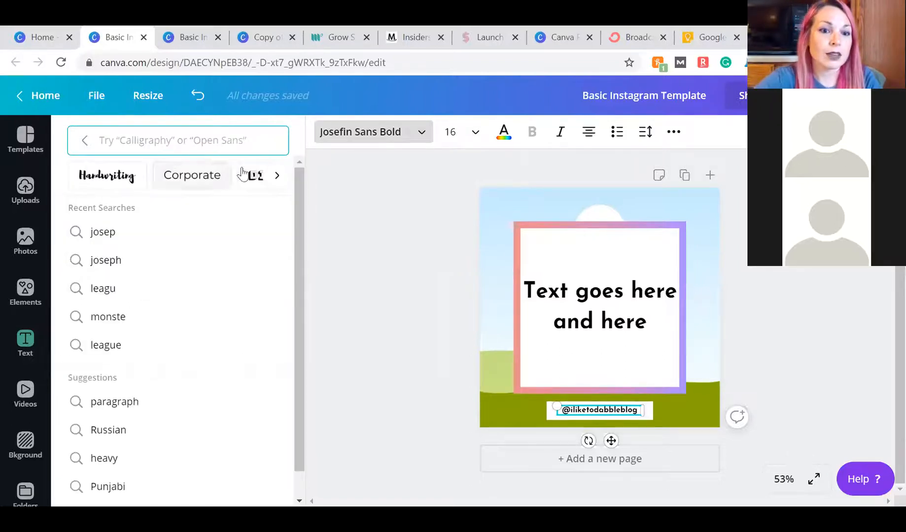
Search the fonts for "a", try Amsterdam Three on the heading, and undo the font change.
type("a")
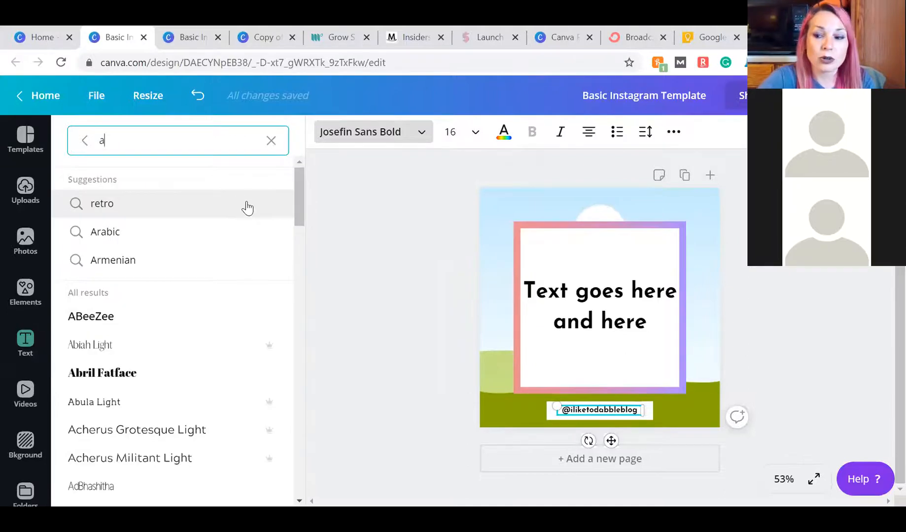
left_click(297, 198)
left_click_drag(298, 198, 287, 253)
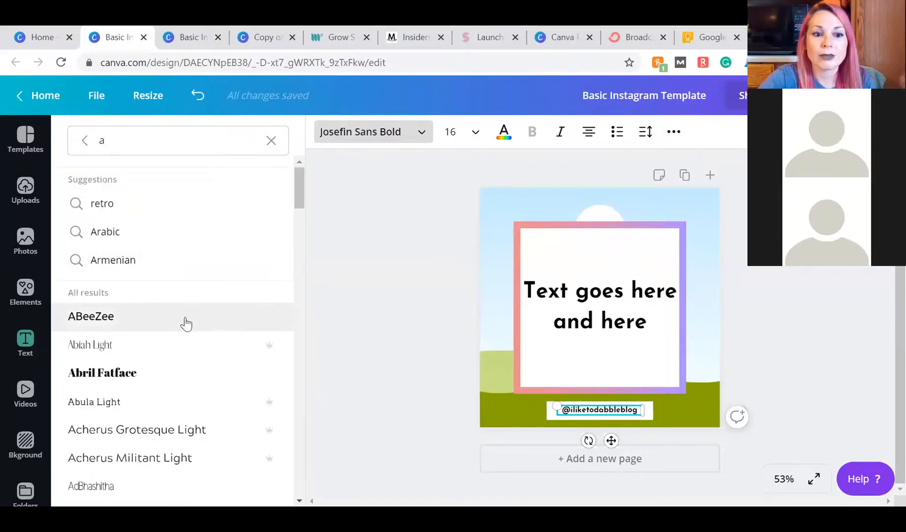
scroll(230, 328, "down", 15)
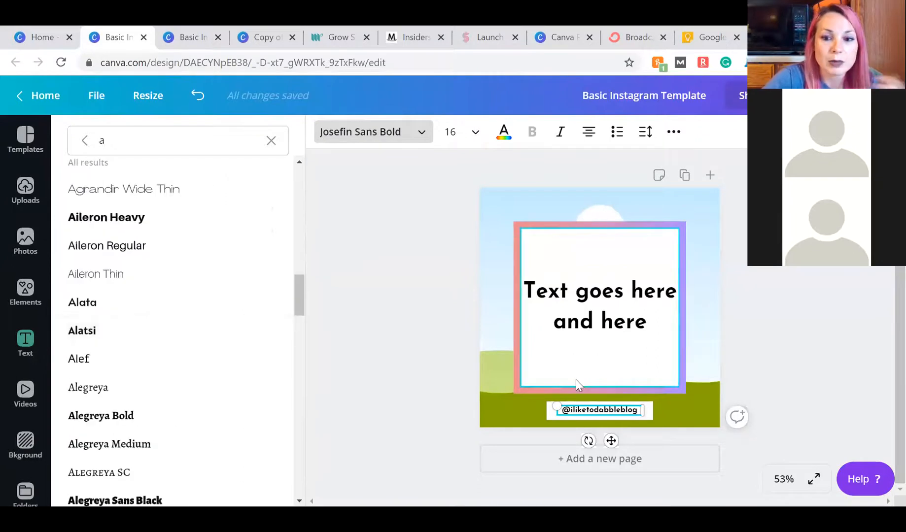
scroll(116, 358, "down", 5)
scroll(117, 358, "down", 7)
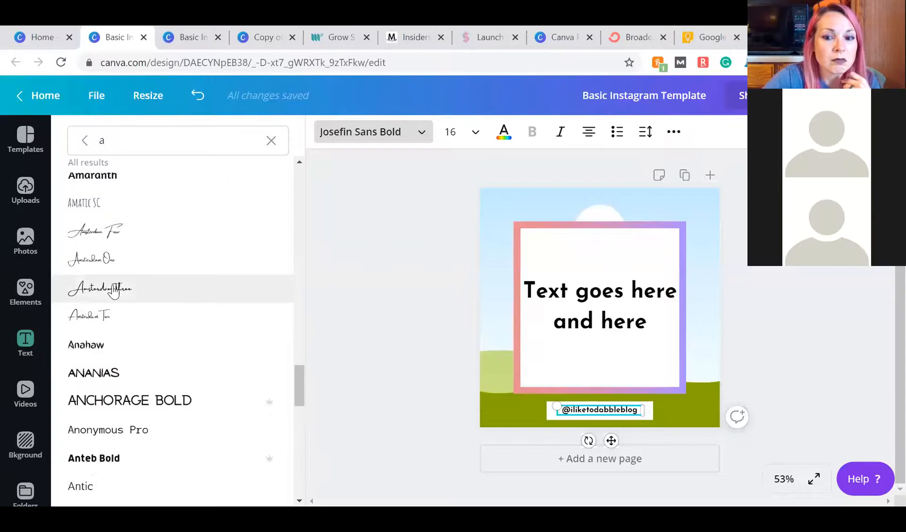
left_click(571, 318)
left_click(121, 290)
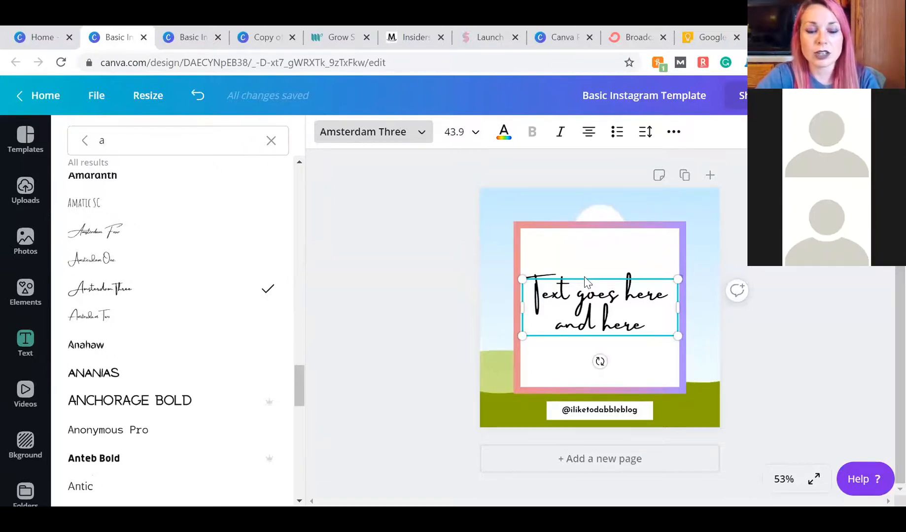
key("ctrl+z")
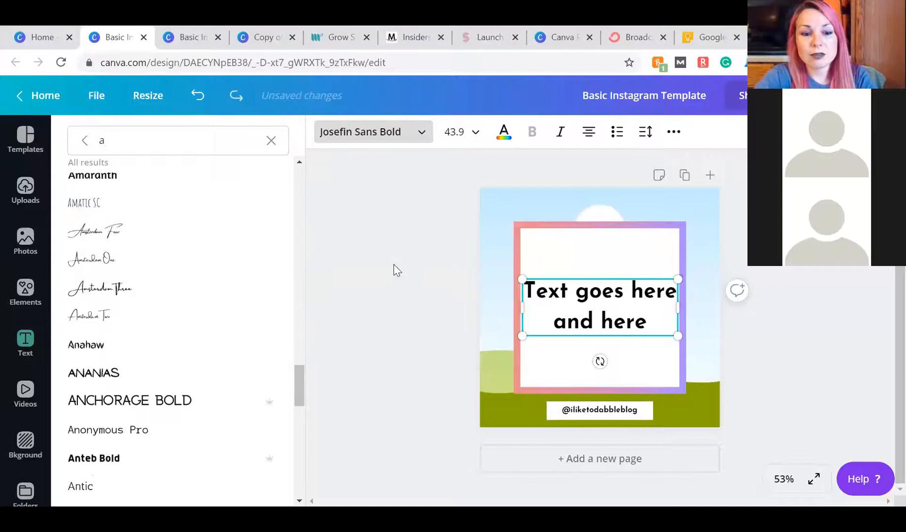
left_click(397, 270)
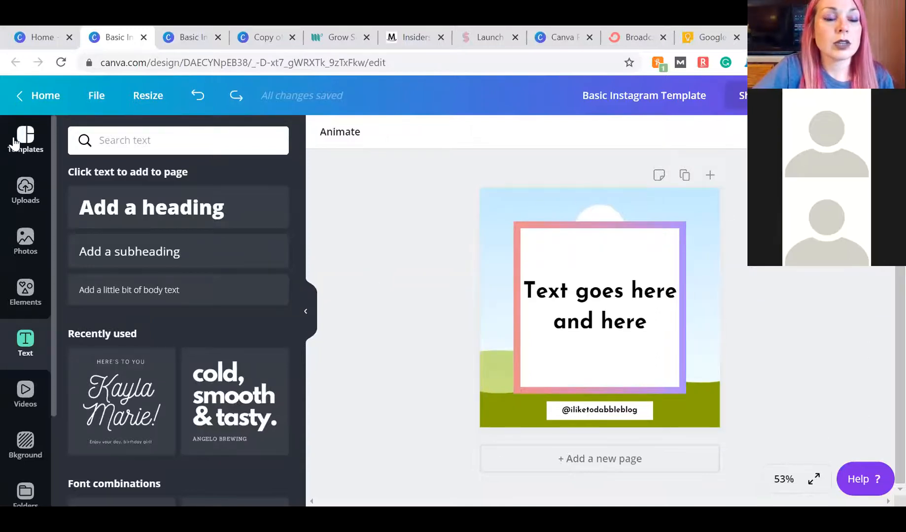
Search the photo library for "white desk with items".
left_click(14, 249)
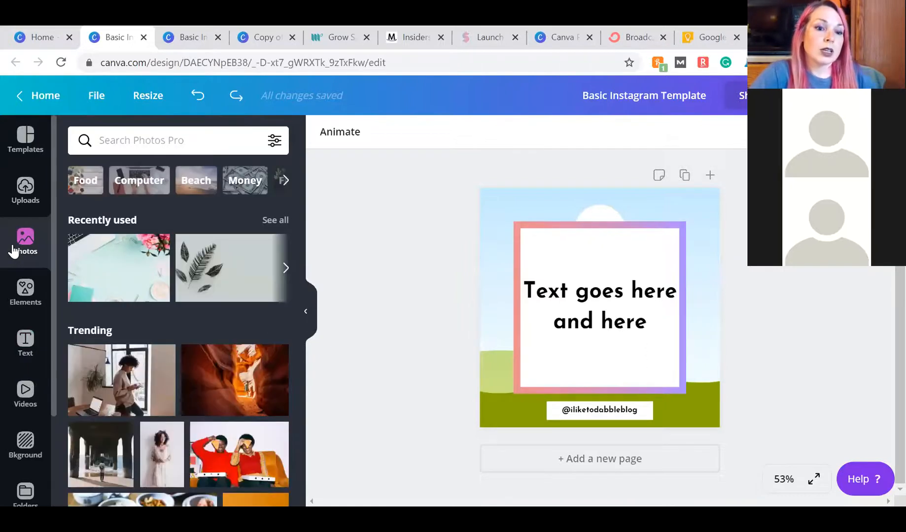
left_click(118, 133)
type("white desk")
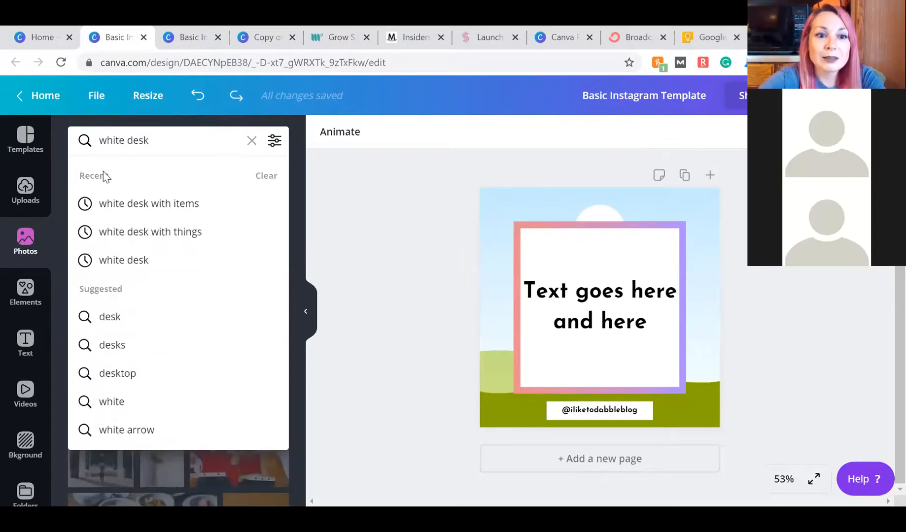
left_click(130, 204)
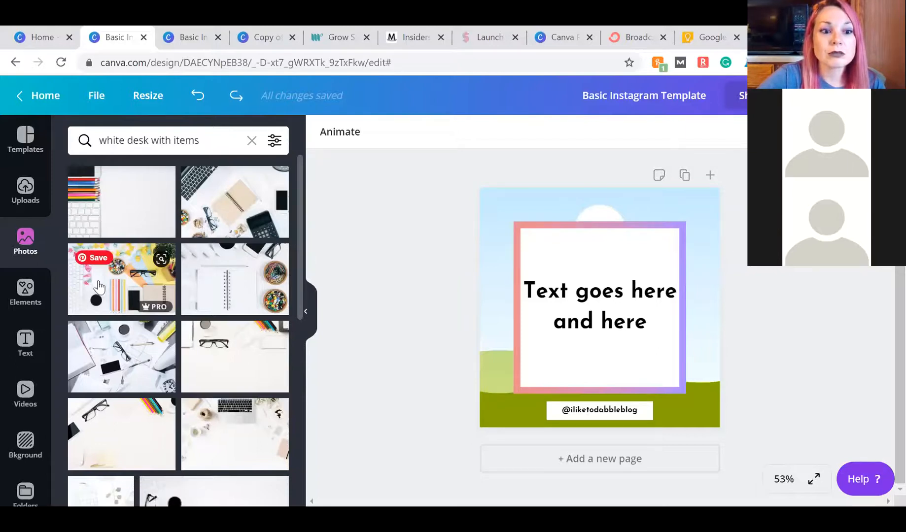
Try the colourful desk photo with pencils and glasses in the background grid, shift its crop slightly, and undo the placement.
mouse_move(156, 309)
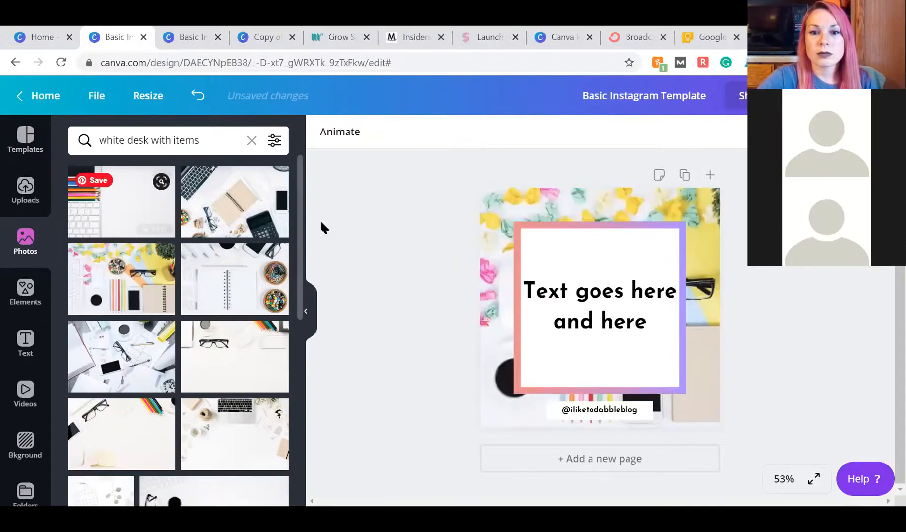
left_click(496, 249)
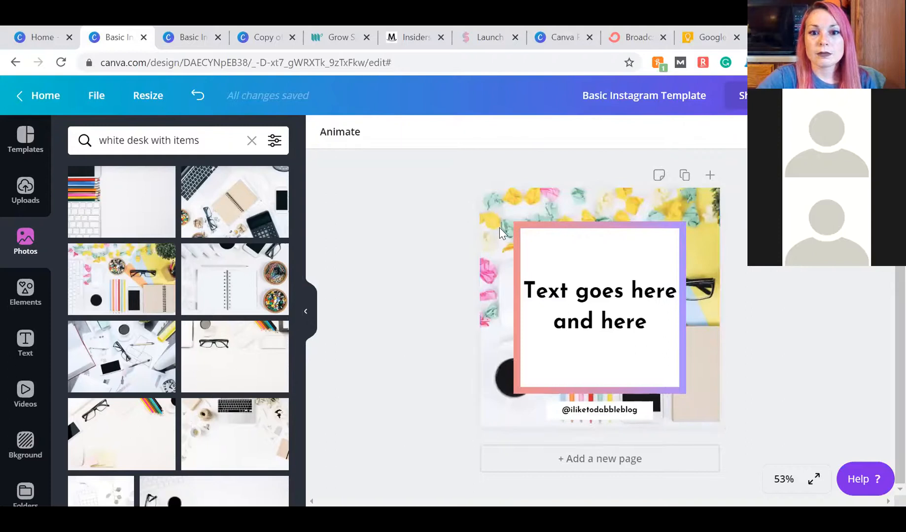
double_click(498, 227)
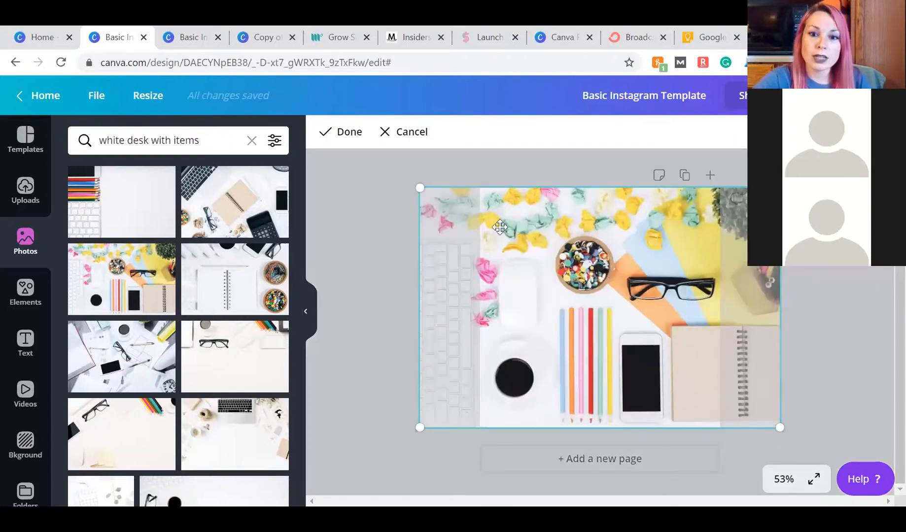
left_click_drag(500, 226, 481, 245)
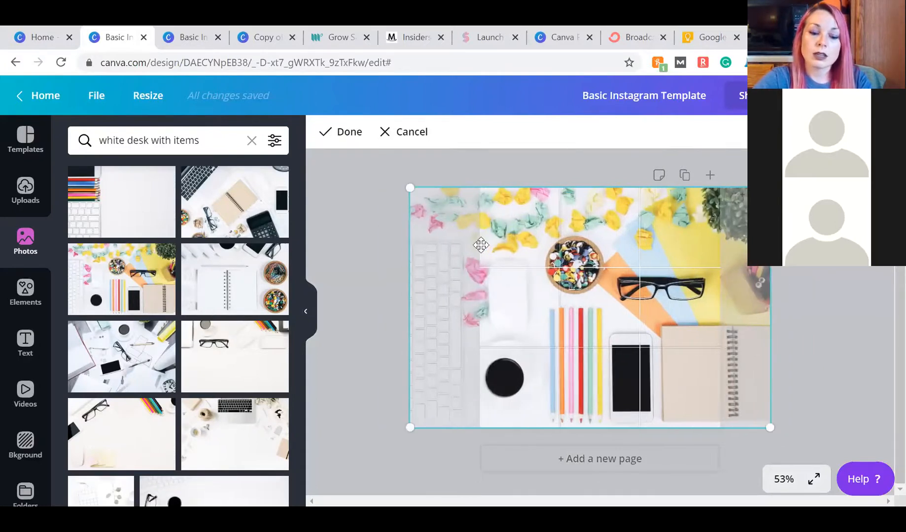
left_click(381, 269)
key("ctrl+z")
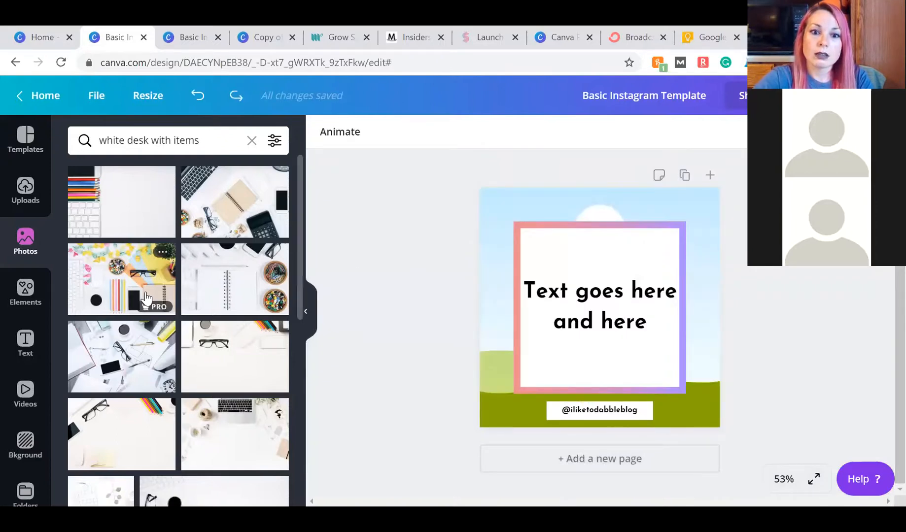
Fill the background grid with the colourful desk photo showing pencils, glasses and crumpled paper.
left_click_drag(146, 298, 512, 407)
Replace the placeholder heading with "Canva", "+" and "Create" on three separate lines.
left_click(598, 306)
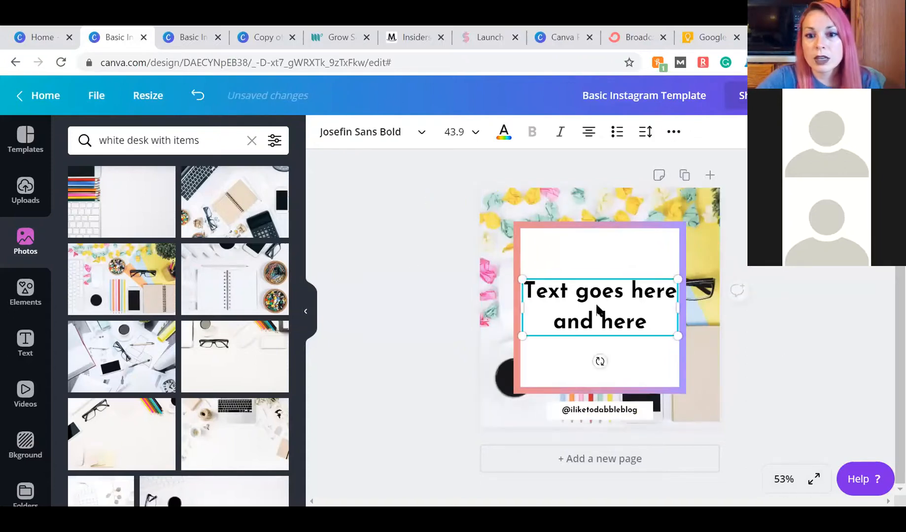
left_click(597, 305)
key("ctrl+a")
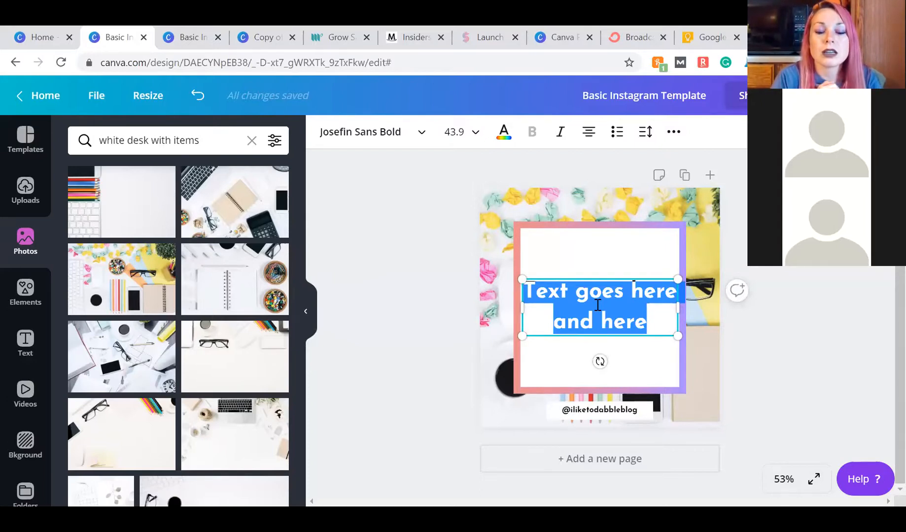
type("Canva")
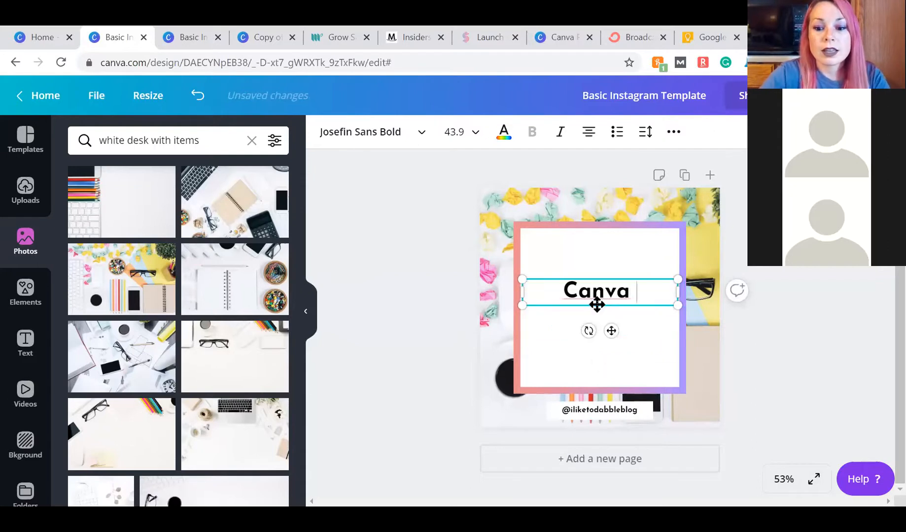
key("BackSpace")
key("Return")
key("Return")
type("Create")
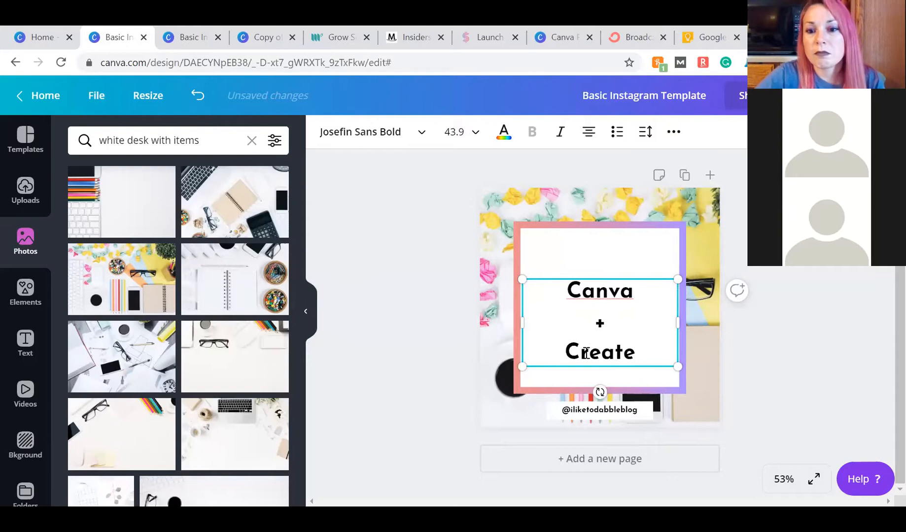
Enlarge the heading to a font size of about 65.9 and centre it within the white square.
left_click_drag(689, 367, 749, 421)
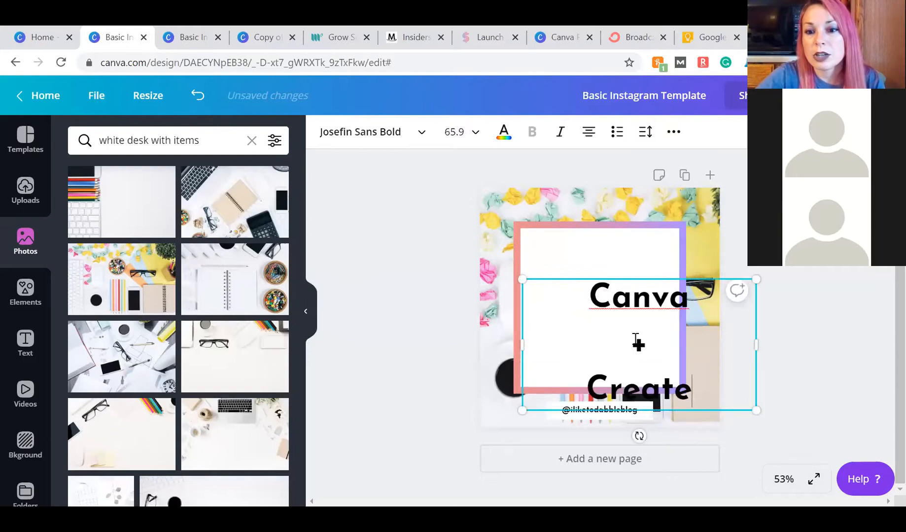
left_click(841, 375)
left_click(636, 331)
left_click_drag(636, 331, 596, 299)
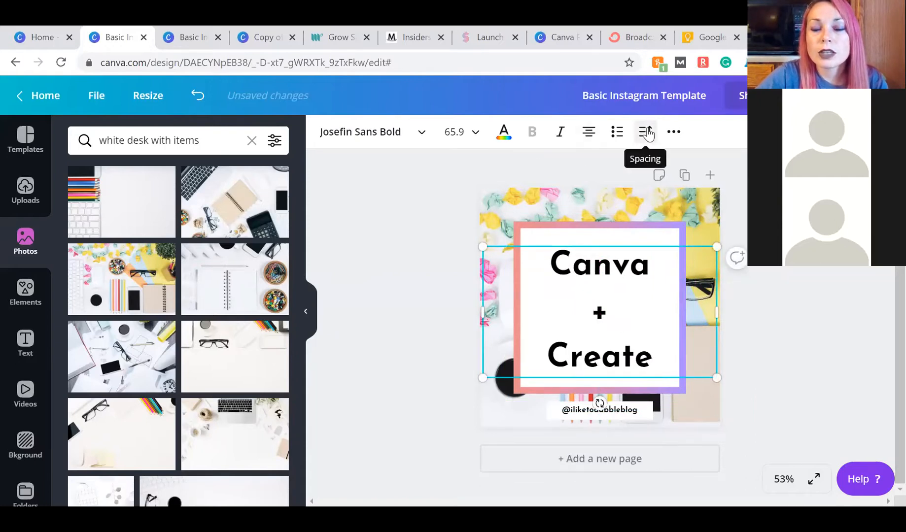
Tighten the heading's line height, widen its letter spacing slightly, and re-centre the text vertically within the white square.
left_click(647, 133)
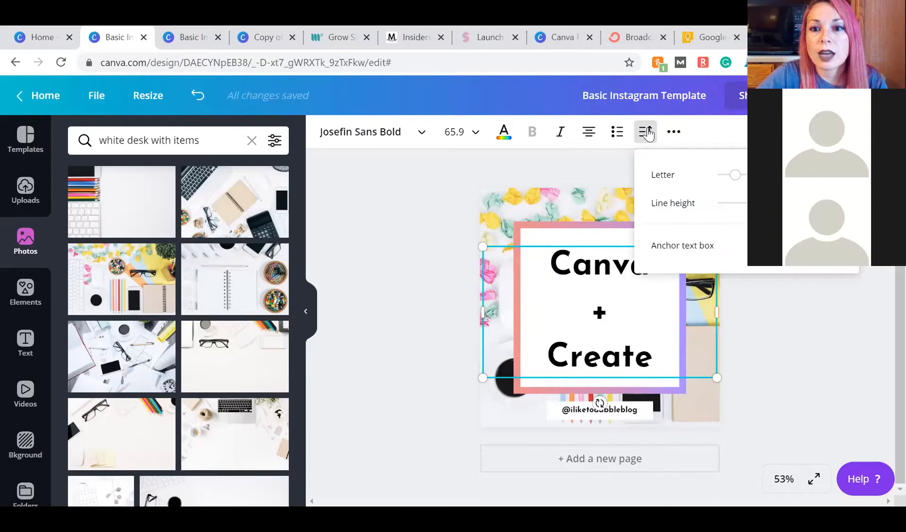
left_click_drag(748, 207, 739, 211)
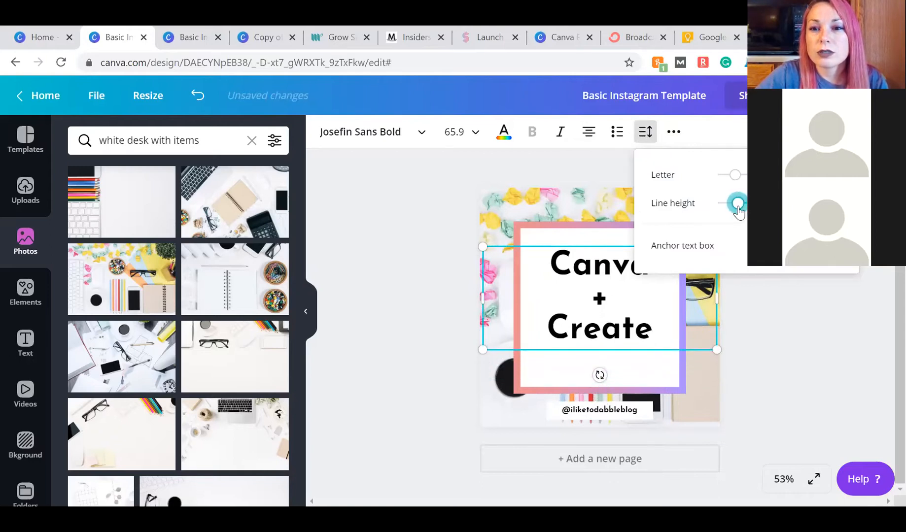
left_click_drag(734, 175, 743, 185)
left_click(730, 341)
left_click_drag(629, 317, 629, 320)
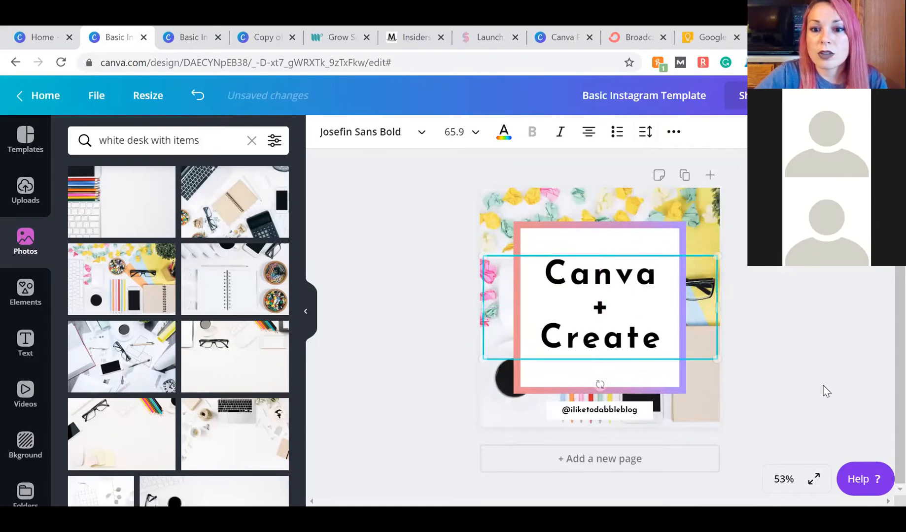
left_click(823, 389)
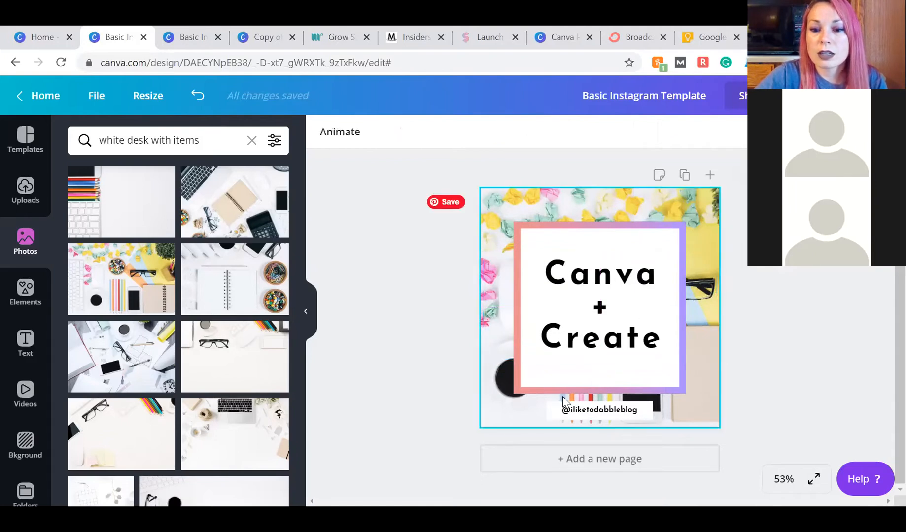
Replace the purple end of the square frame's gradient with the teal brand colour.
left_click(515, 225)
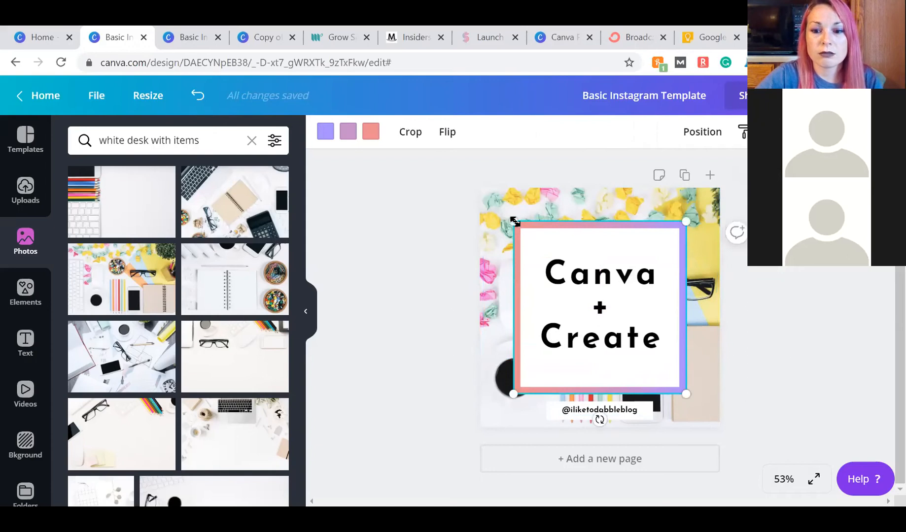
left_click(330, 142)
left_click(88, 354)
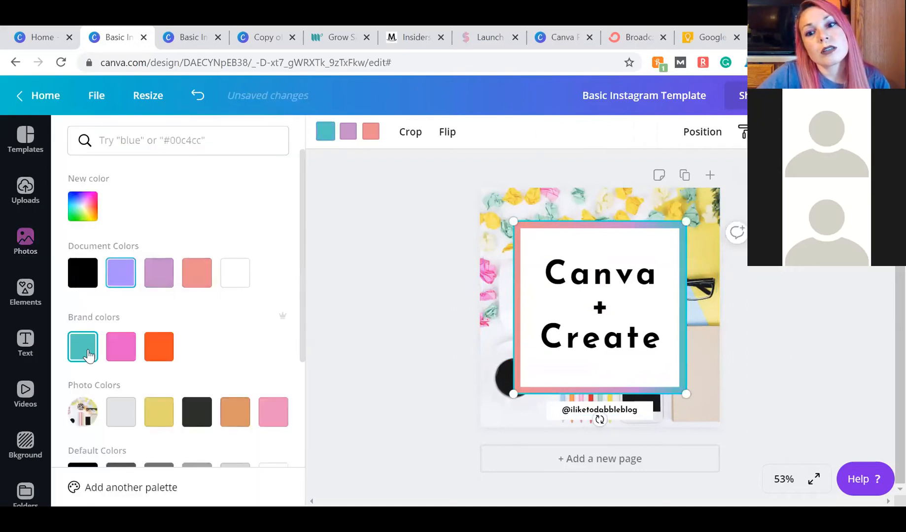
left_click(372, 268)
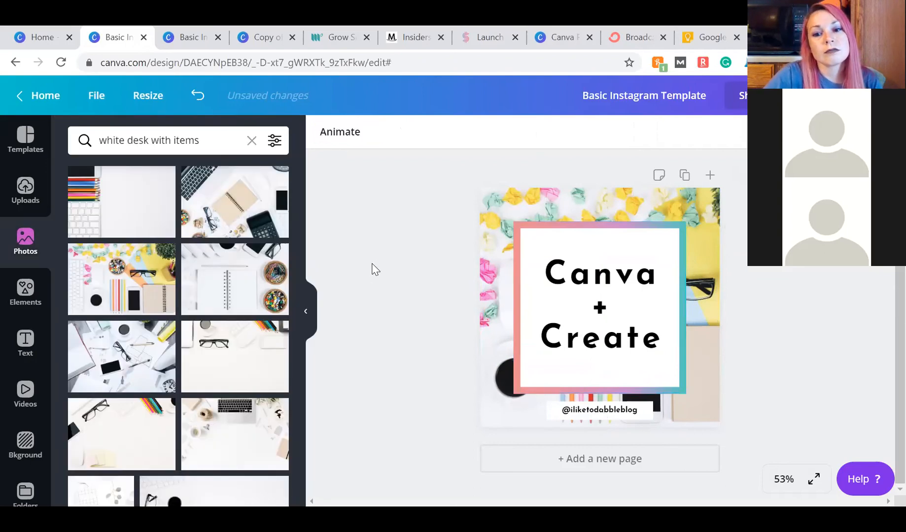